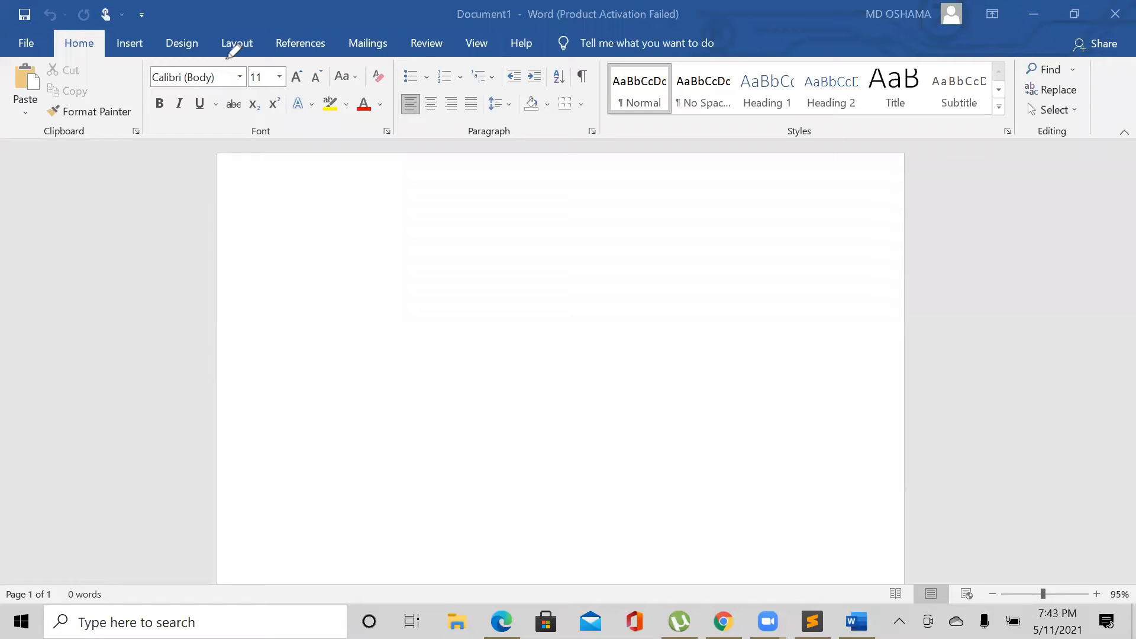
# Step: Display the preset page margin options for the blank document
pyautogui.moveTo(224, 60)
pyautogui.mouseDown()
pyautogui.moveTo(269, 54)
pyautogui.moveTo(249, 26)
pyautogui.moveTo(208, 50)
pyautogui.moveTo(259, 60)
pyautogui.mouseUp()
pyautogui.click(237, 44)
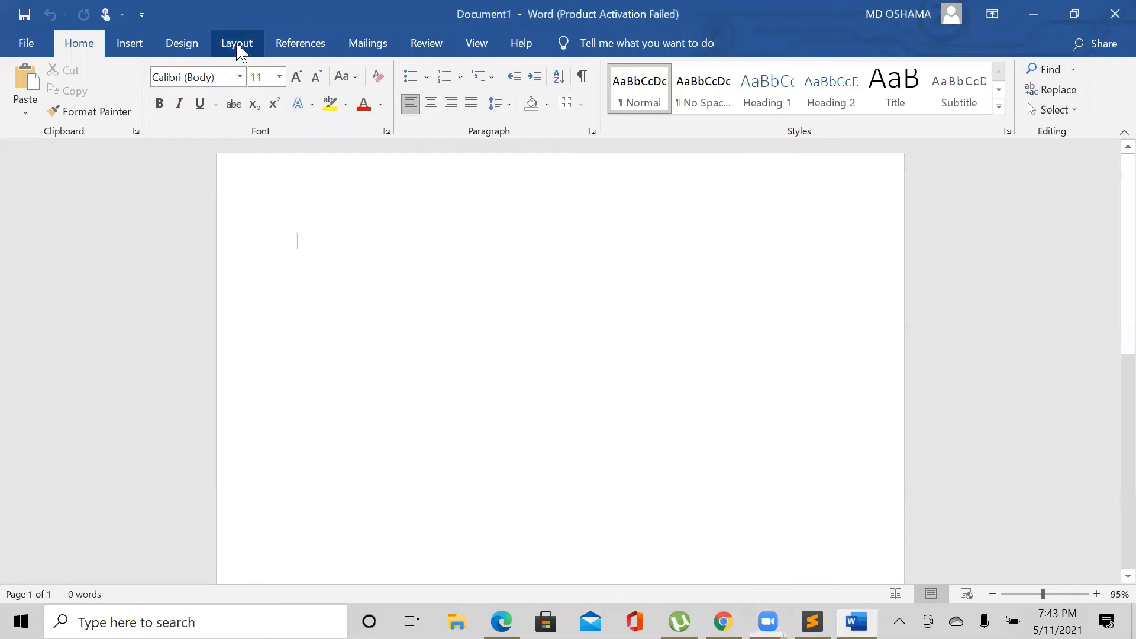
pyautogui.click(237, 44)
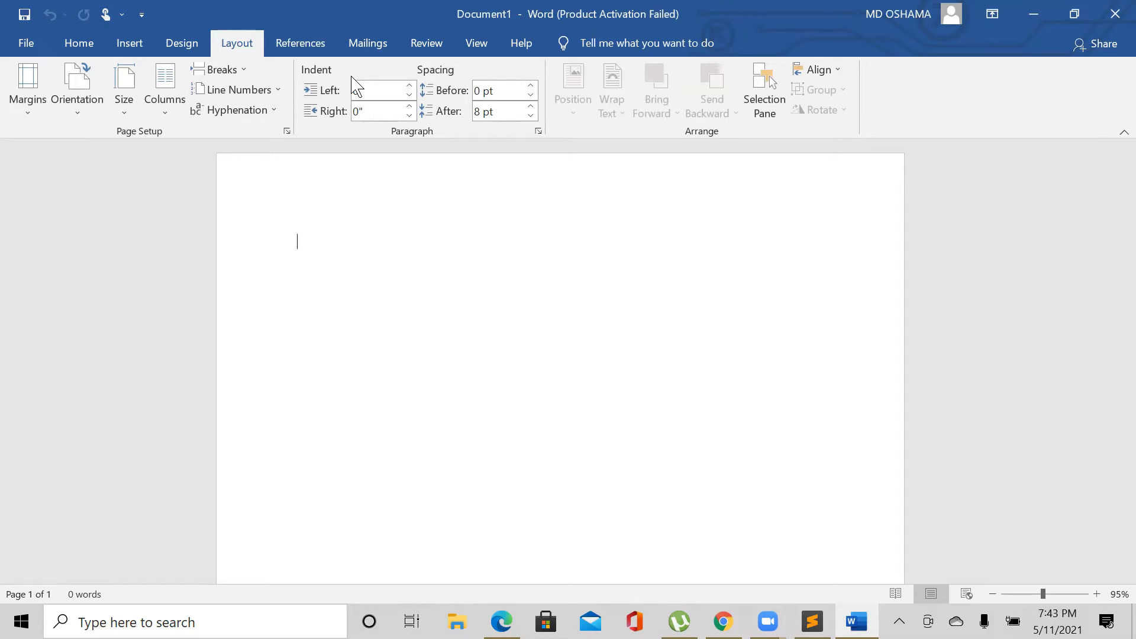
pyautogui.click(15, 102)
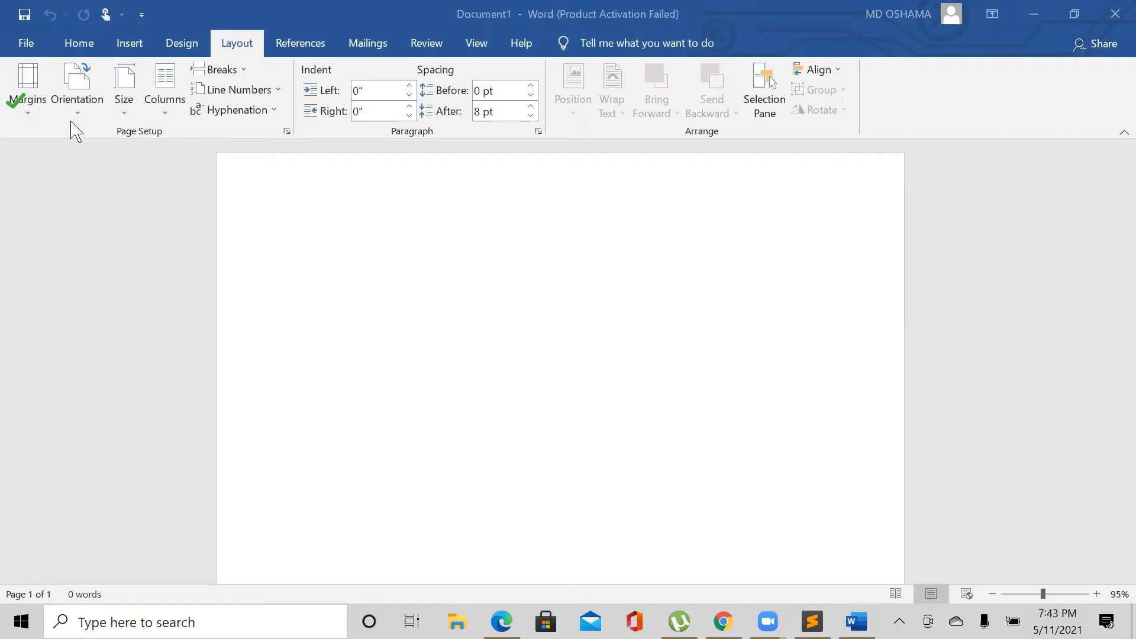
pyautogui.click(33, 76)
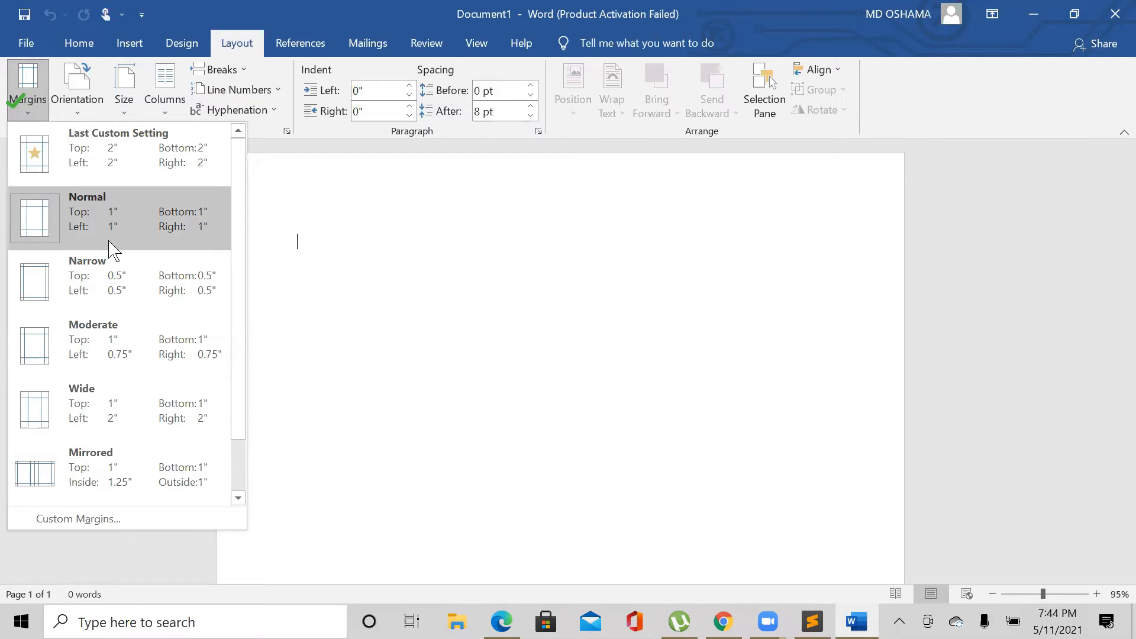
pyautogui.click(288, 221)
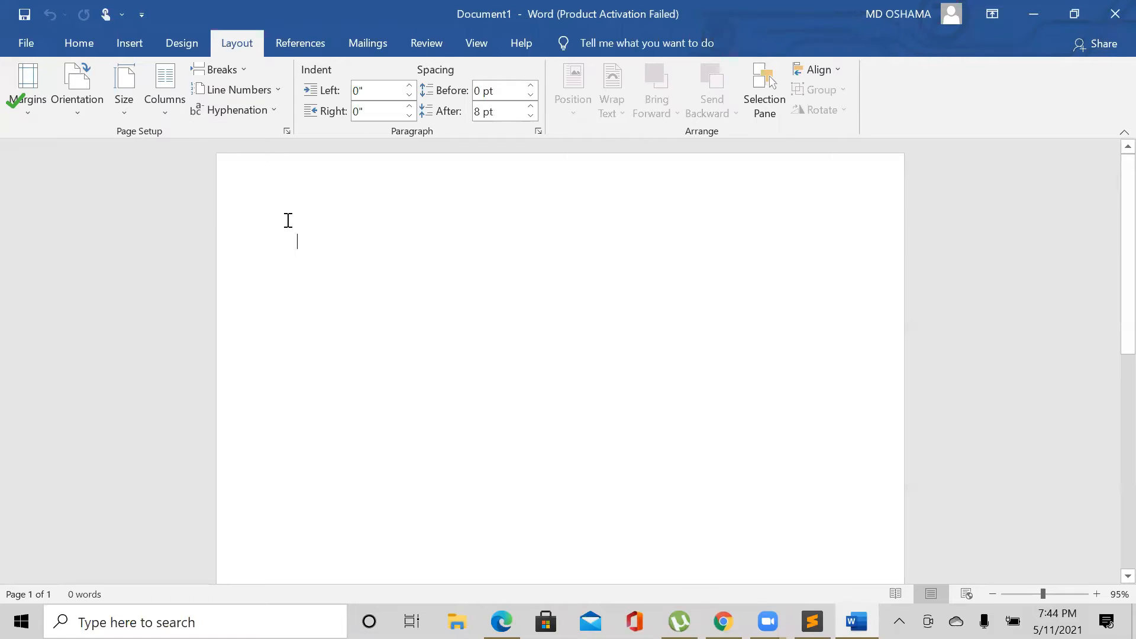
# Step: Enter a line of random filler text on the page and outline the area inside the margins with an annotation rectangle
pyautogui.write('hhghsghdsbd')
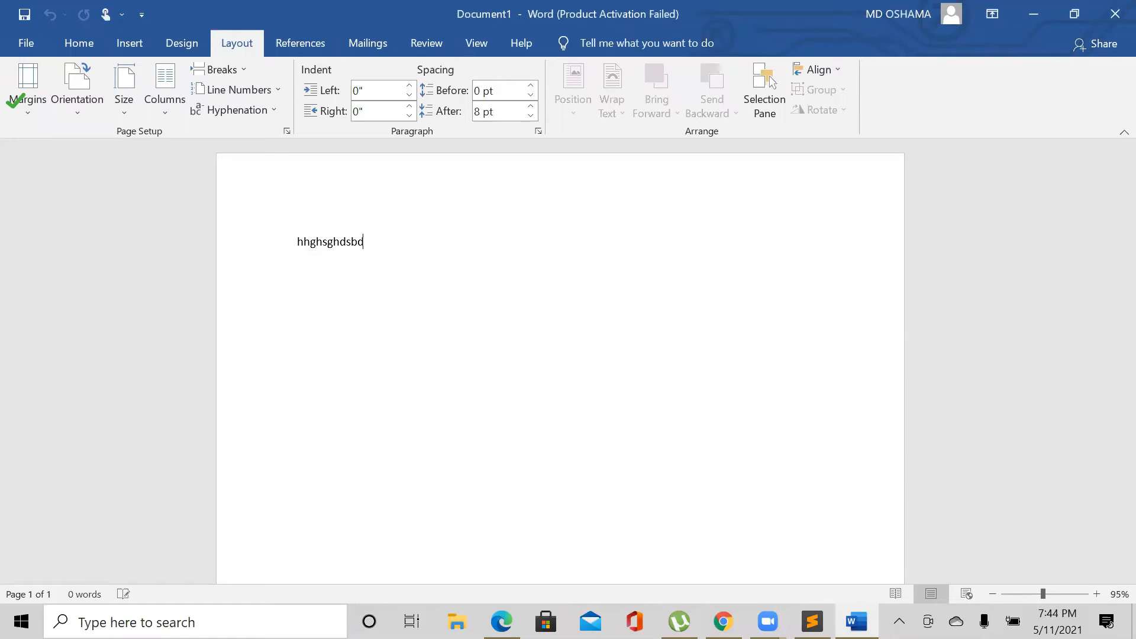
pyautogui.write('hshdbsbhgshbbbhbh')
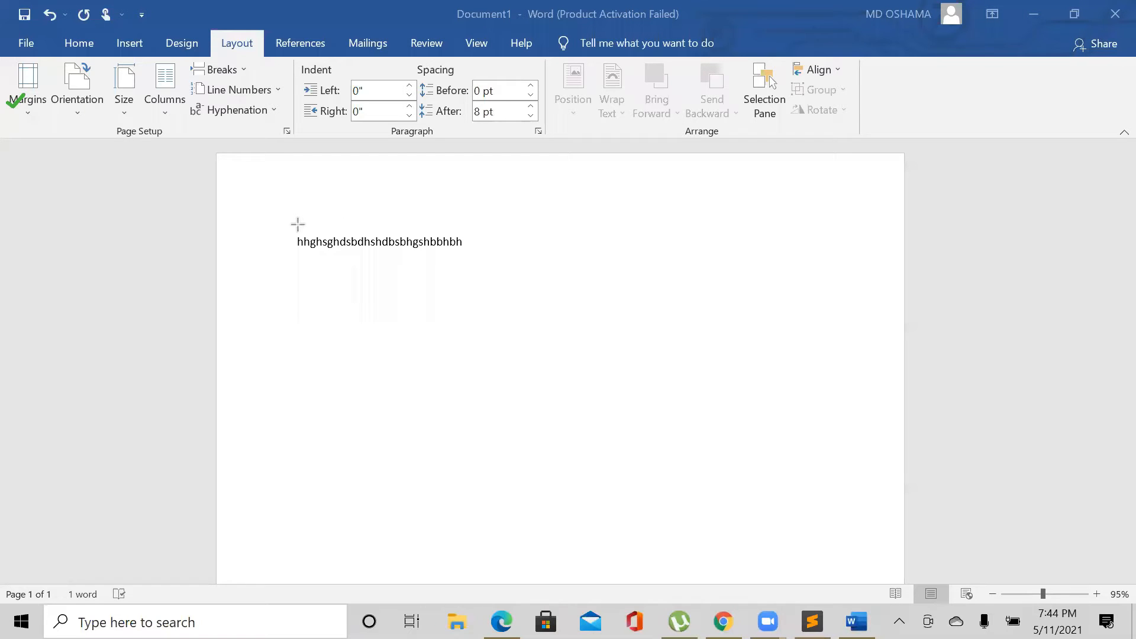
pyautogui.moveTo(284, 226); pyautogui.dragTo(548, 288)
pyautogui.moveTo(652, 334)
pyautogui.mouseDown()
pyautogui.moveTo(765, 560)
pyautogui.moveTo(834, 569)
pyautogui.moveTo(836, 612)
pyautogui.moveTo(845, 582)
pyautogui.mouseUp()
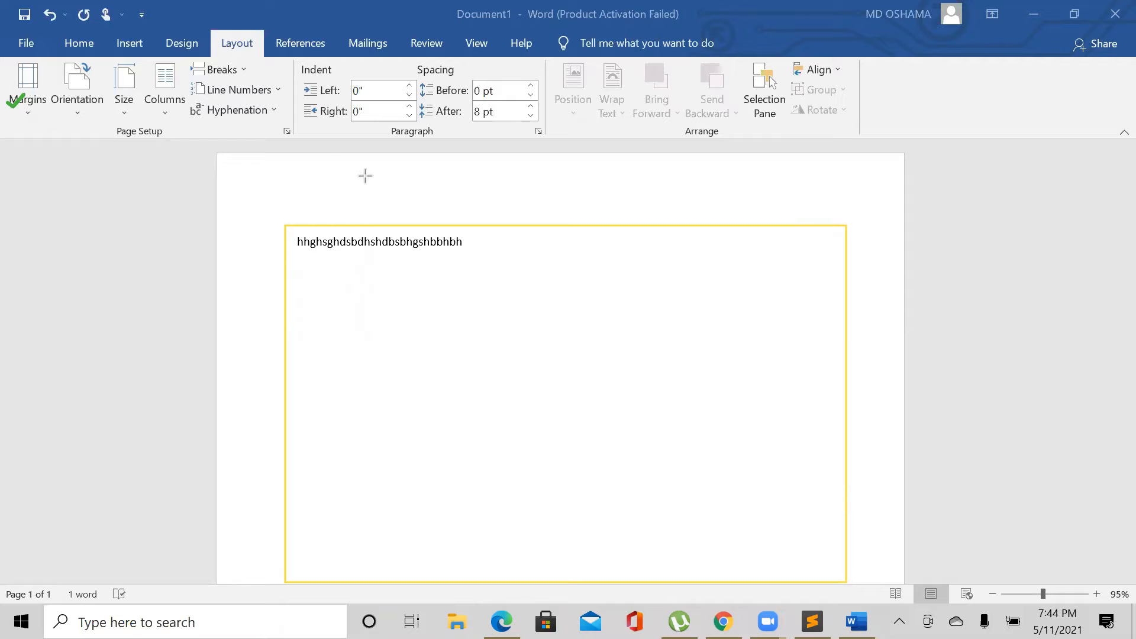
pyautogui.click(480, 245)
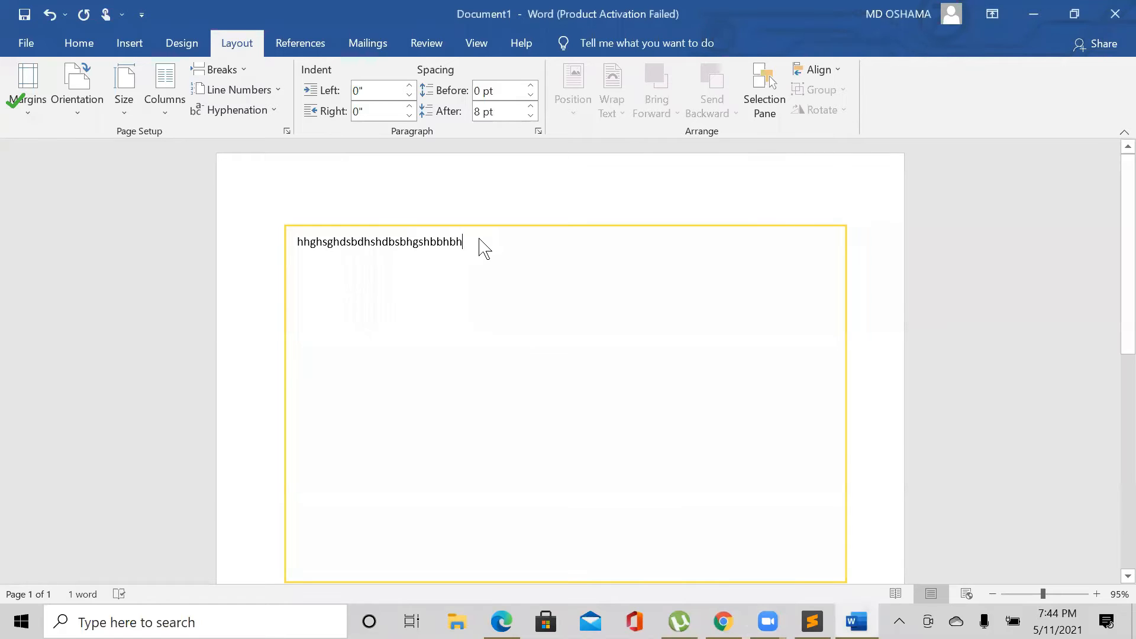
pyautogui.write('hgshghsbsbsghbsbhshbssbh')
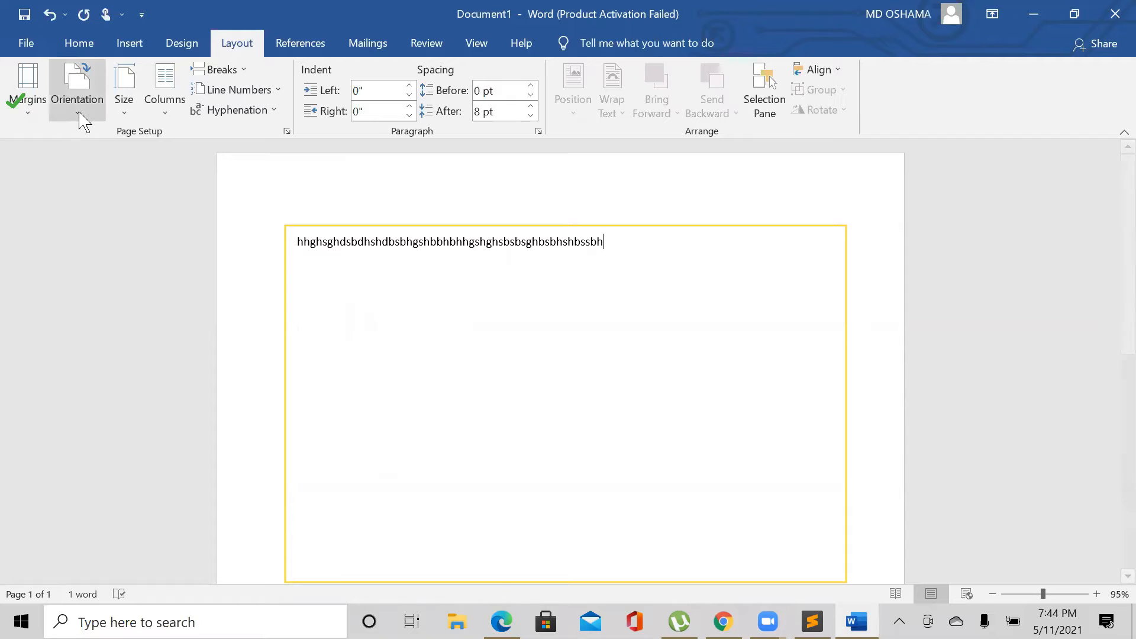
# Step: Apply the Narrow margin preset to the document and outline its text area with an annotation rectangle
pyautogui.click(42, 107)
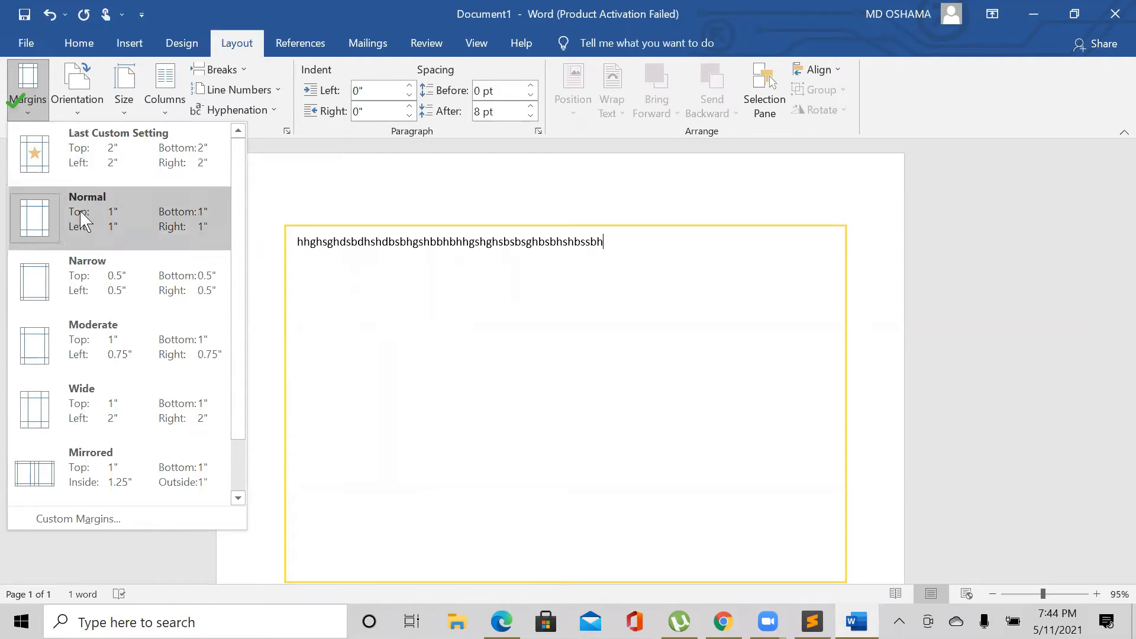
pyautogui.click(90, 286)
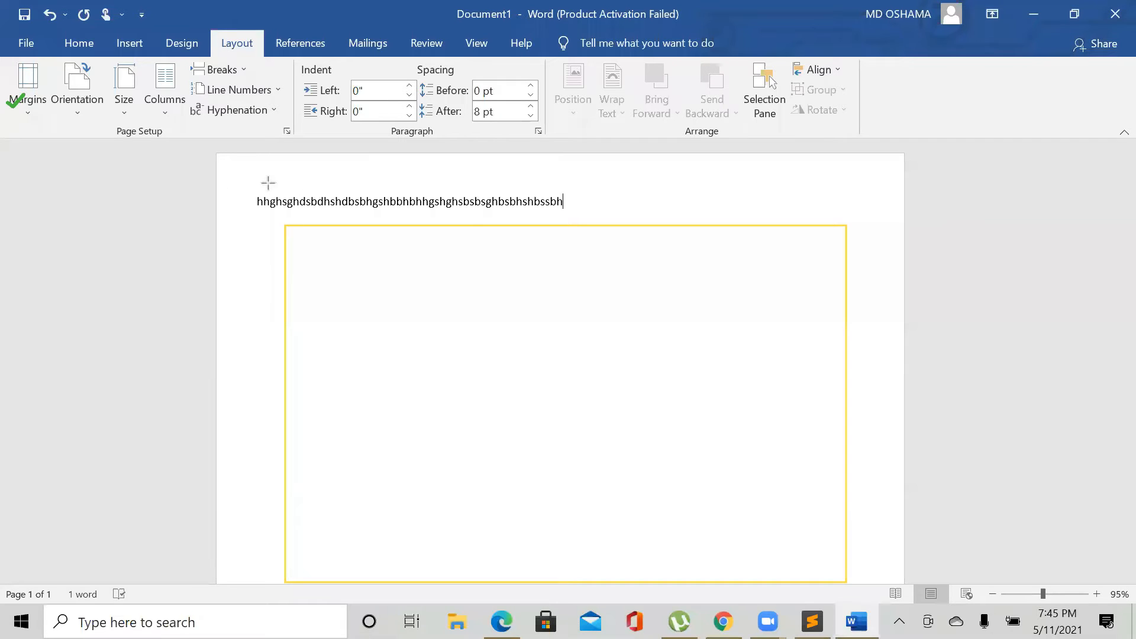
pyautogui.moveTo(251, 187)
pyautogui.mouseDown()
pyautogui.moveTo(431, 241)
pyautogui.moveTo(721, 358)
pyautogui.moveTo(839, 467)
pyautogui.moveTo(885, 603)
pyautogui.moveTo(902, 606)
pyautogui.moveTo(875, 600)
pyautogui.mouseUp()
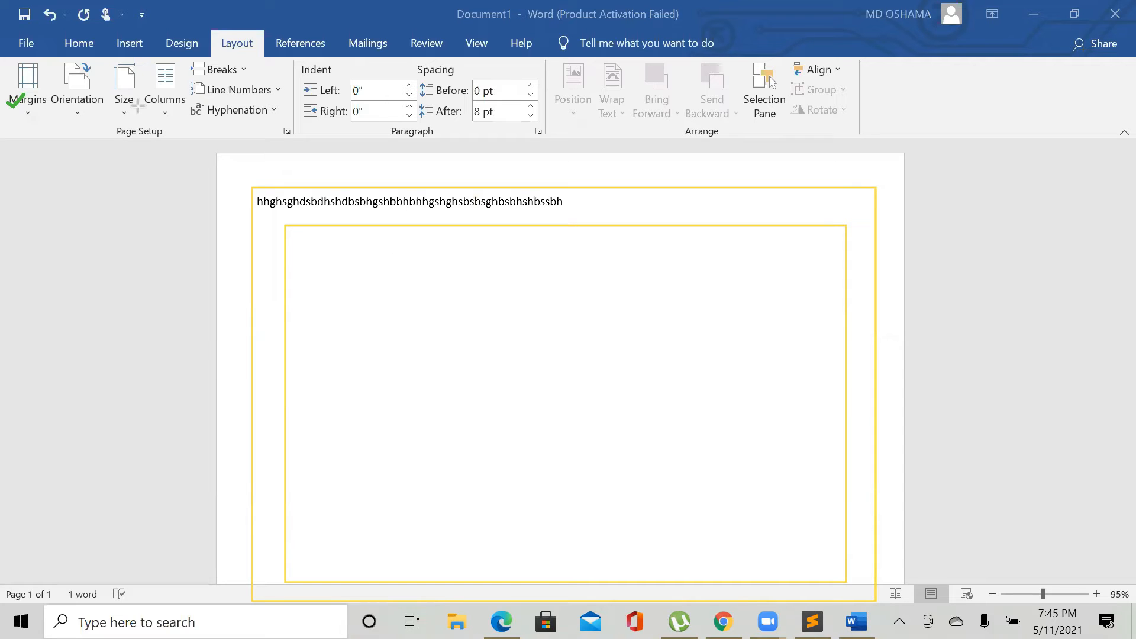
# Step: Open the custom margin settings and set the top margin to 1"
pyautogui.click(39, 108)
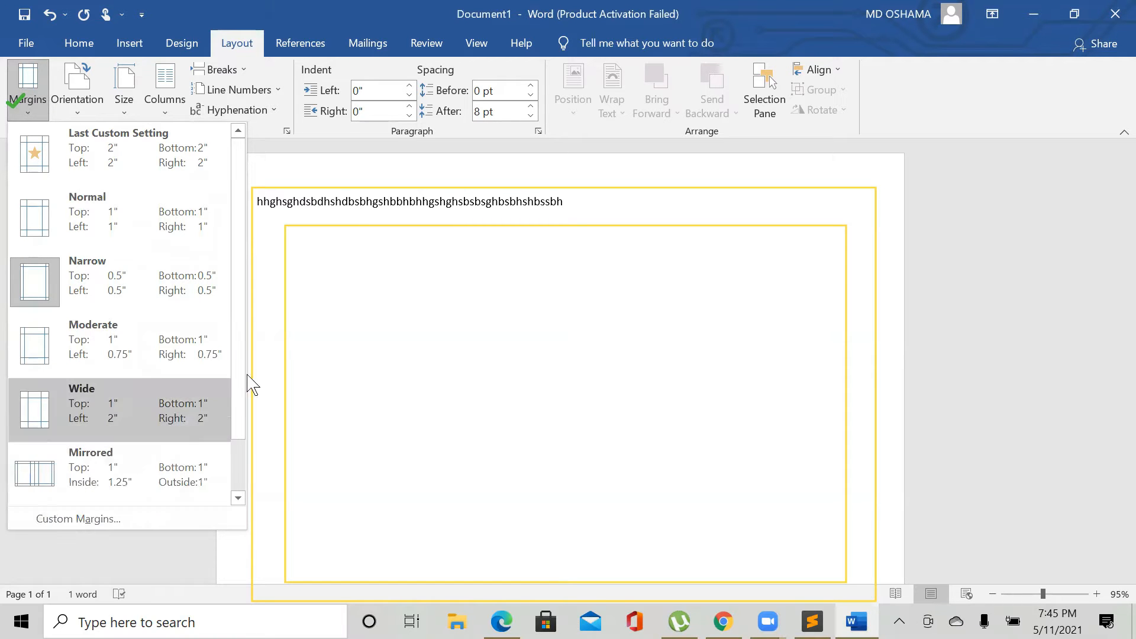
pyautogui.click(423, 183)
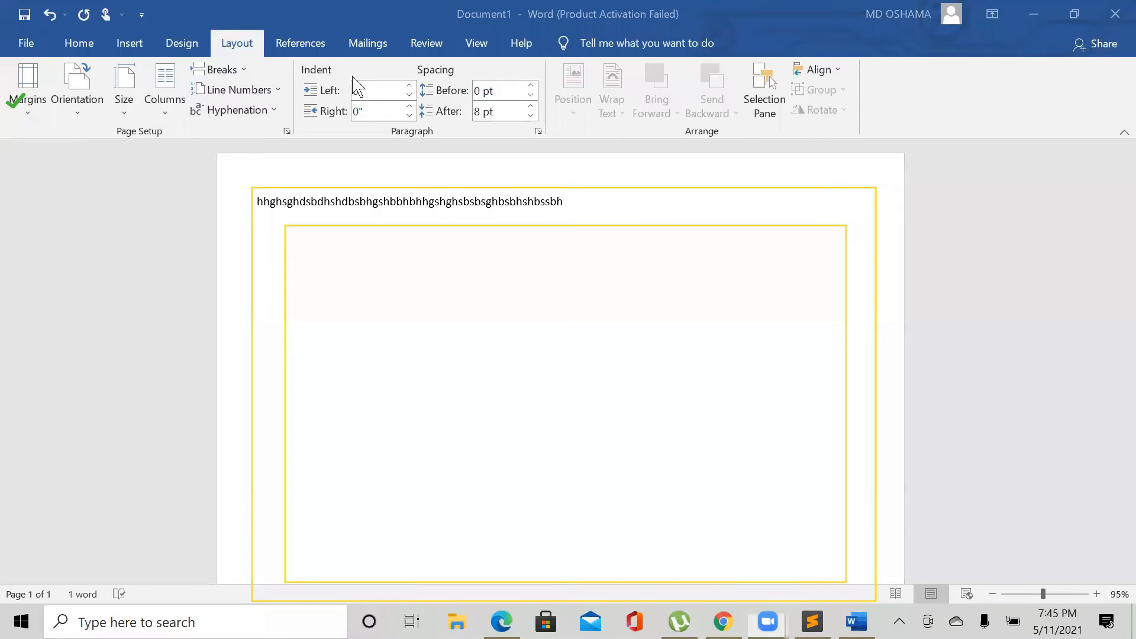
pyautogui.click(28, 101)
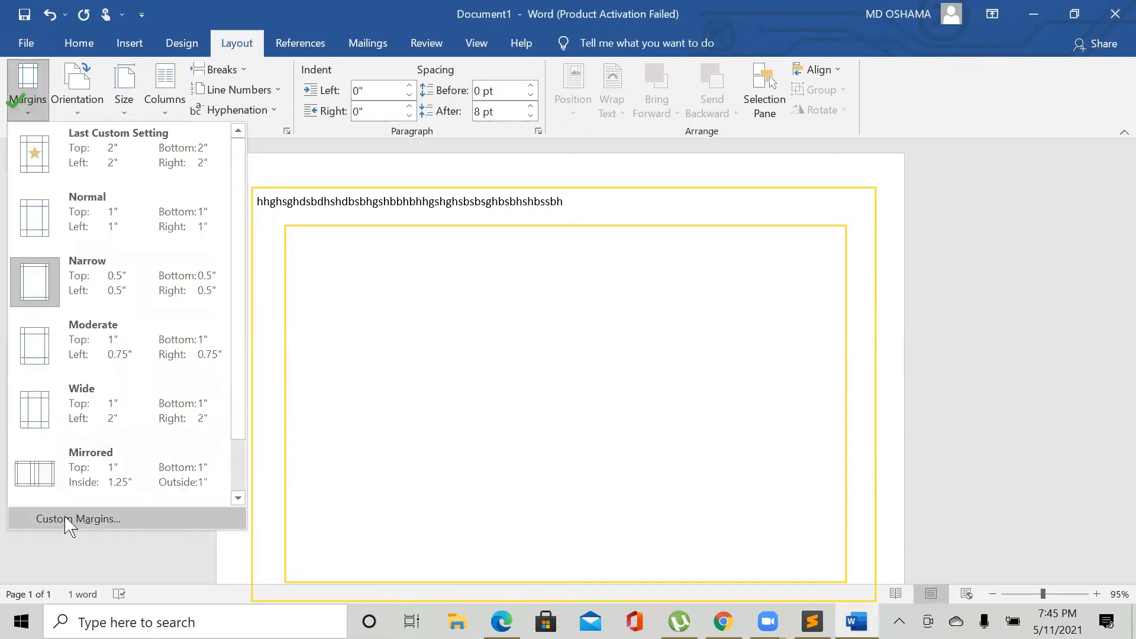
pyautogui.click(71, 521)
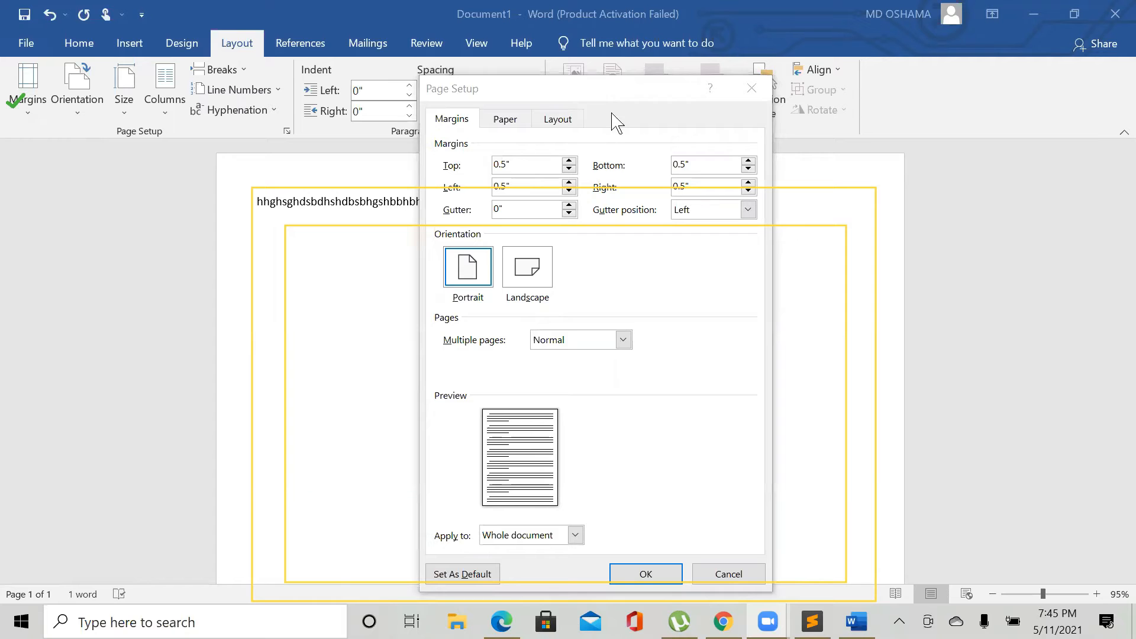
pyautogui.click(619, 96)
pyautogui.moveTo(619, 101); pyautogui.dragTo(551, 207)
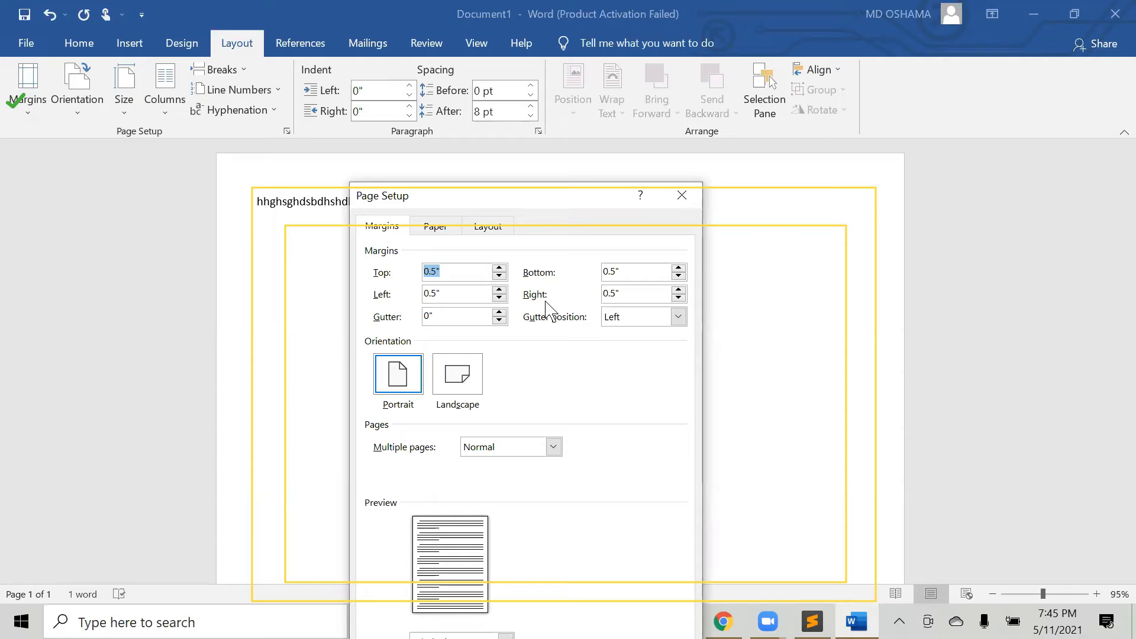
pyautogui.click(500, 268)
pyautogui.click(500, 267)
pyautogui.click(499, 268)
pyautogui.click(499, 267)
pyautogui.click(499, 267)
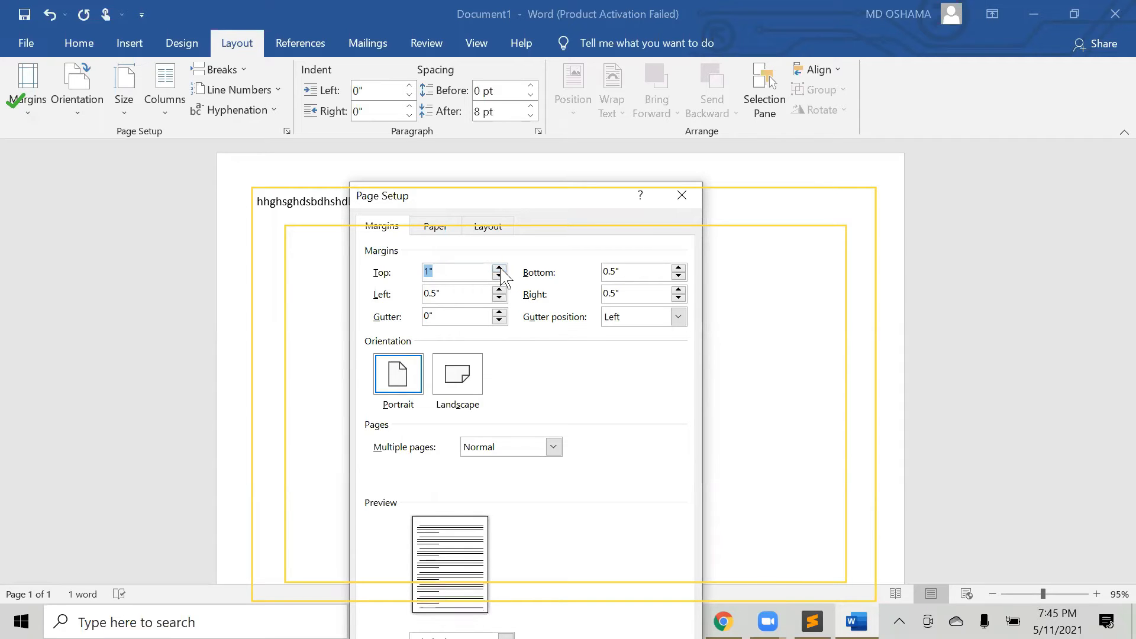
# Step: Set the bottom margin to 1", apply the custom margins, and outline the text area with an annotation rectangle
pyautogui.click(678, 278)
pyautogui.click(678, 278)
pyautogui.click(678, 268)
pyautogui.click(678, 267)
pyautogui.click(679, 267)
pyautogui.click(679, 267)
pyautogui.click(679, 268)
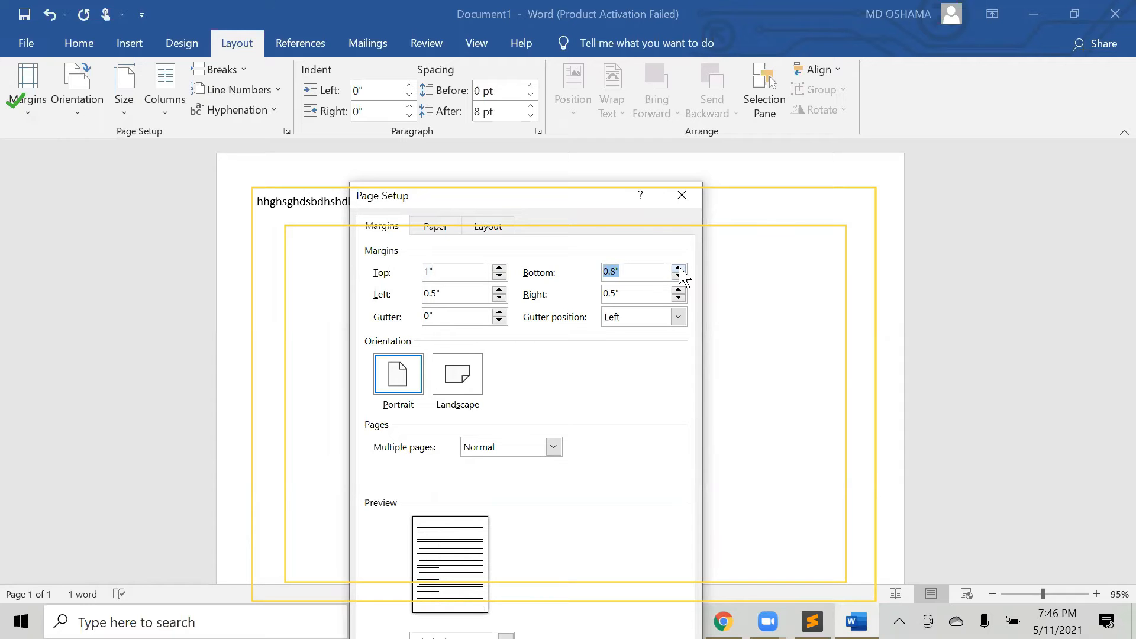
pyautogui.click(678, 268)
pyautogui.moveTo(568, 202); pyautogui.dragTo(575, 86)
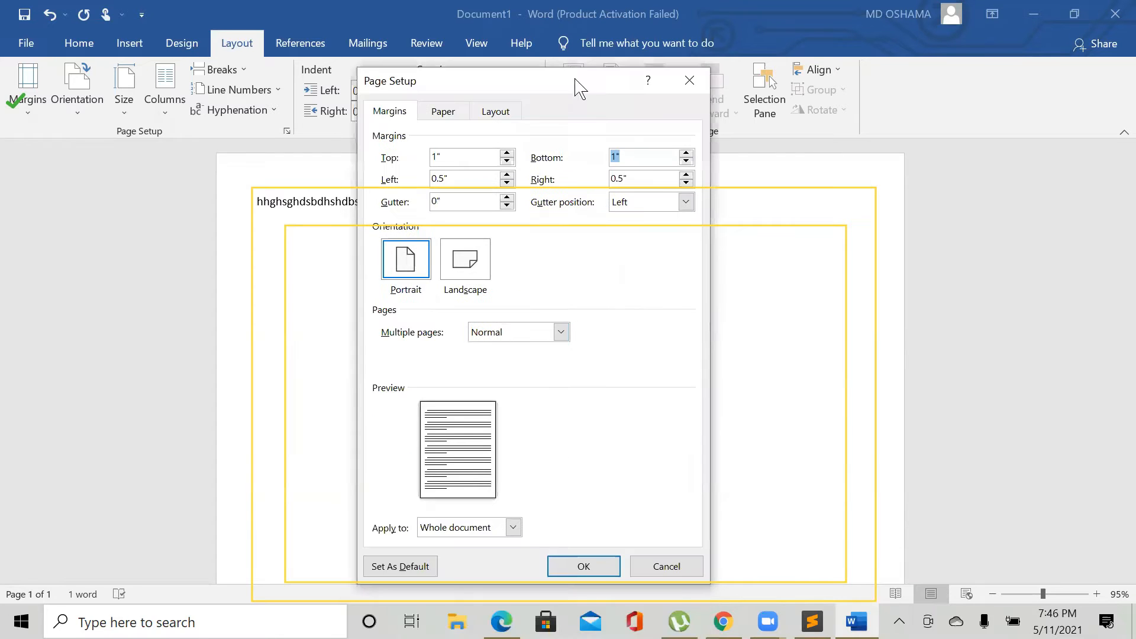
pyautogui.click(588, 569)
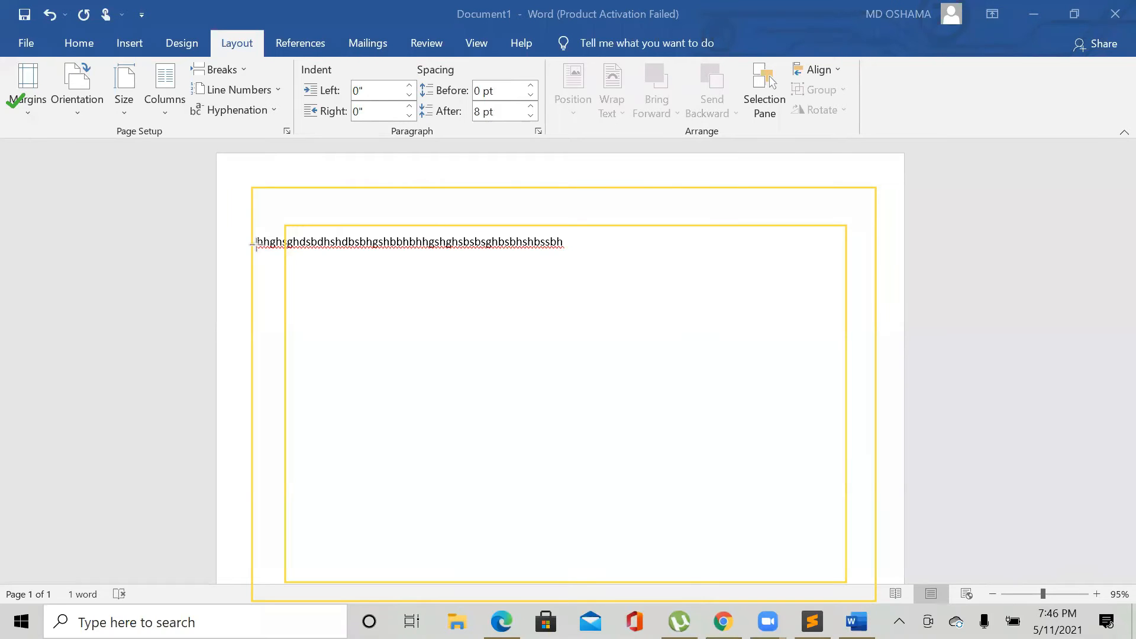
pyautogui.moveTo(249, 233)
pyautogui.mouseDown()
pyautogui.moveTo(716, 324)
pyautogui.moveTo(850, 368)
pyautogui.moveTo(829, 426)
pyautogui.moveTo(891, 438)
pyautogui.moveTo(887, 604)
pyautogui.mouseUp()
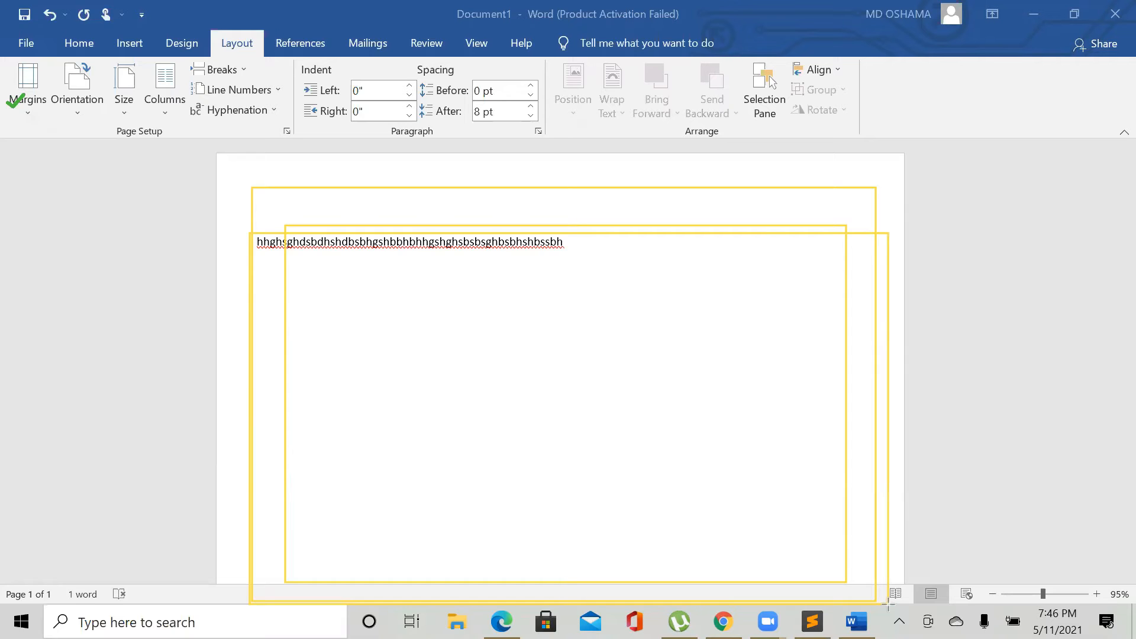
# Step: Clear the annotation rectangles and delete all the filler text from the document
pyautogui.click(817, 98)
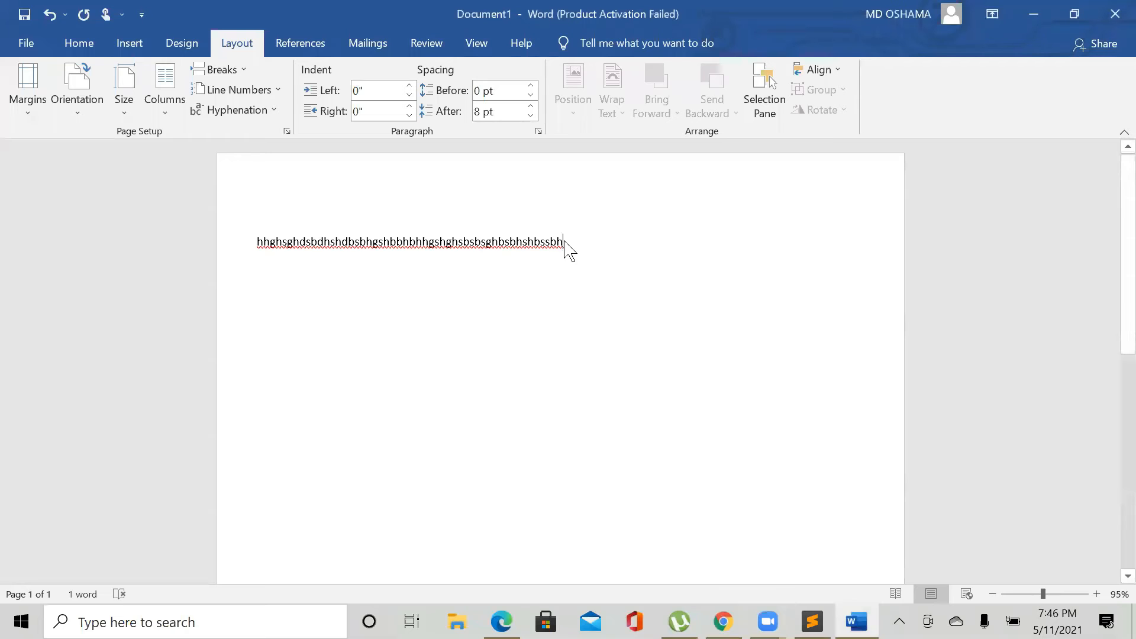
pyautogui.hotkey('ctrl', 'a')
pyautogui.press('BackSpace')
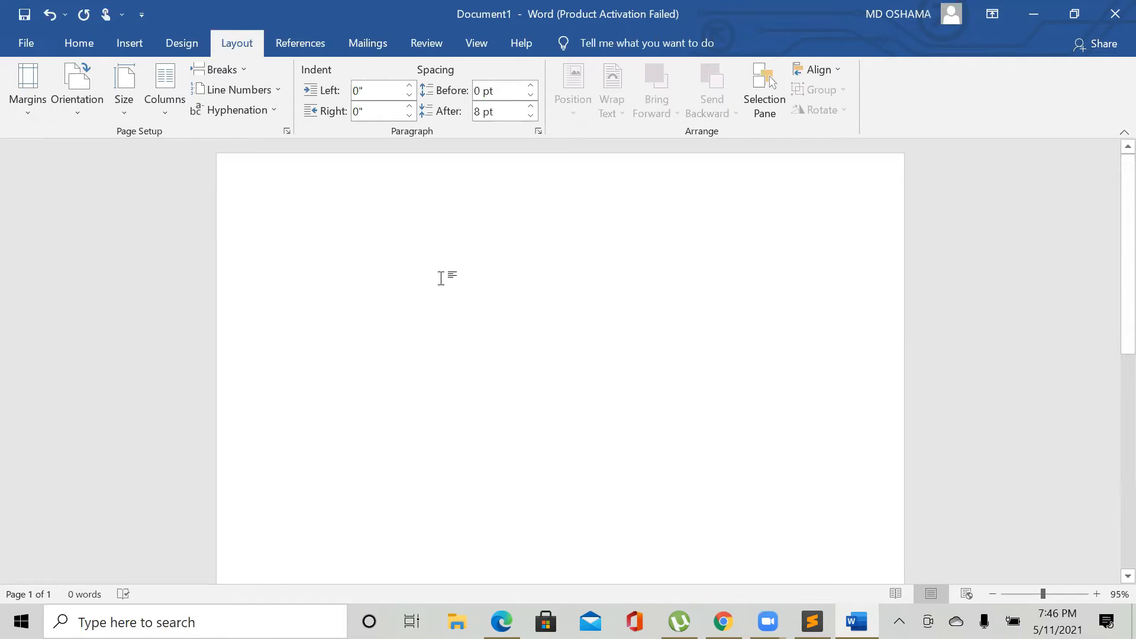
# Step: Enter a long line of random filler text with the whole page in view and delete it
pyautogui.keyDown('ctrl'); pyautogui.scroll(-4, 440, 278); pyautogui.keyUp('ctrl')
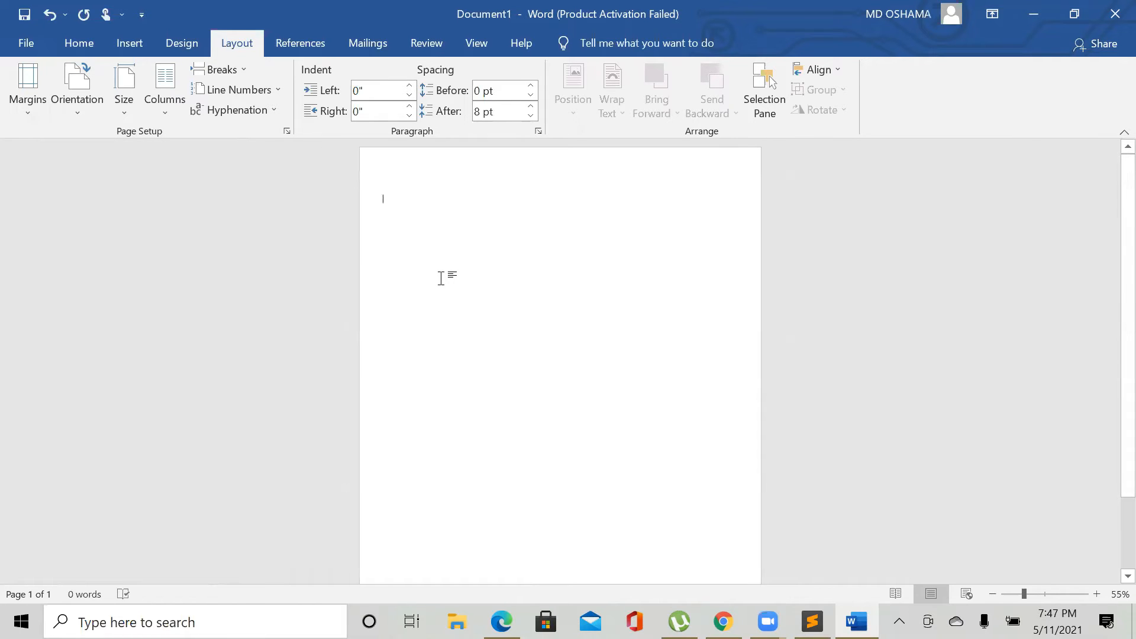
pyautogui.keyDown('ctrl'); pyautogui.scroll(-2, 441, 279); pyautogui.keyUp('ctrl')
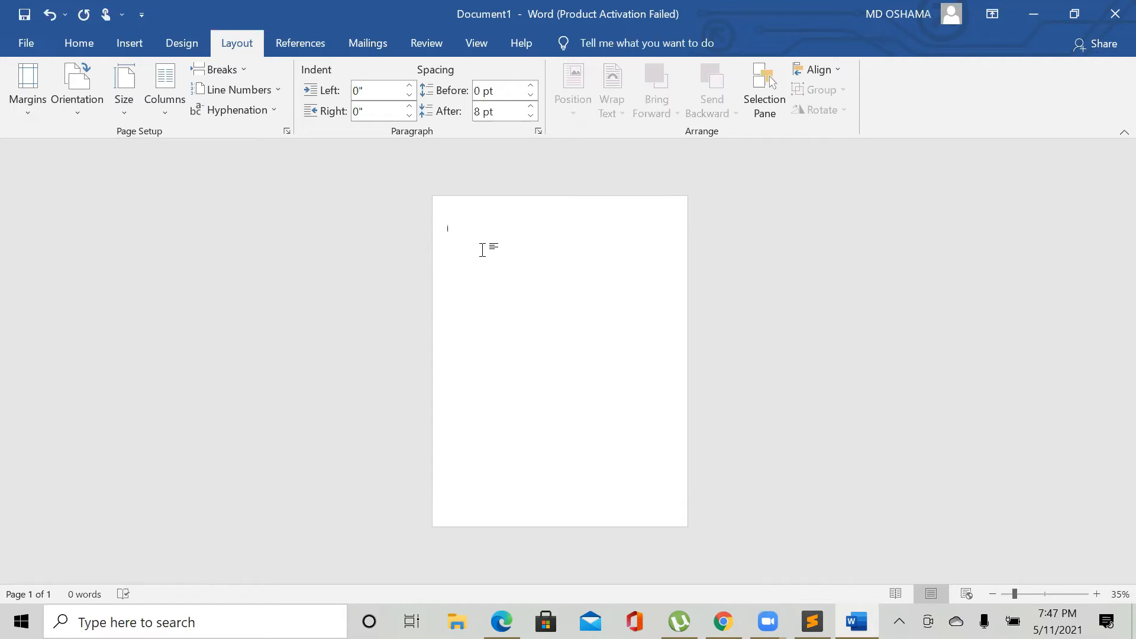
pyautogui.write('sjhgsahdbsabjkjbajbsjbajbsajbabjkbjbabjabjbajkbbjkbjkbakbkjbjkbakjbjkbjkbjab')
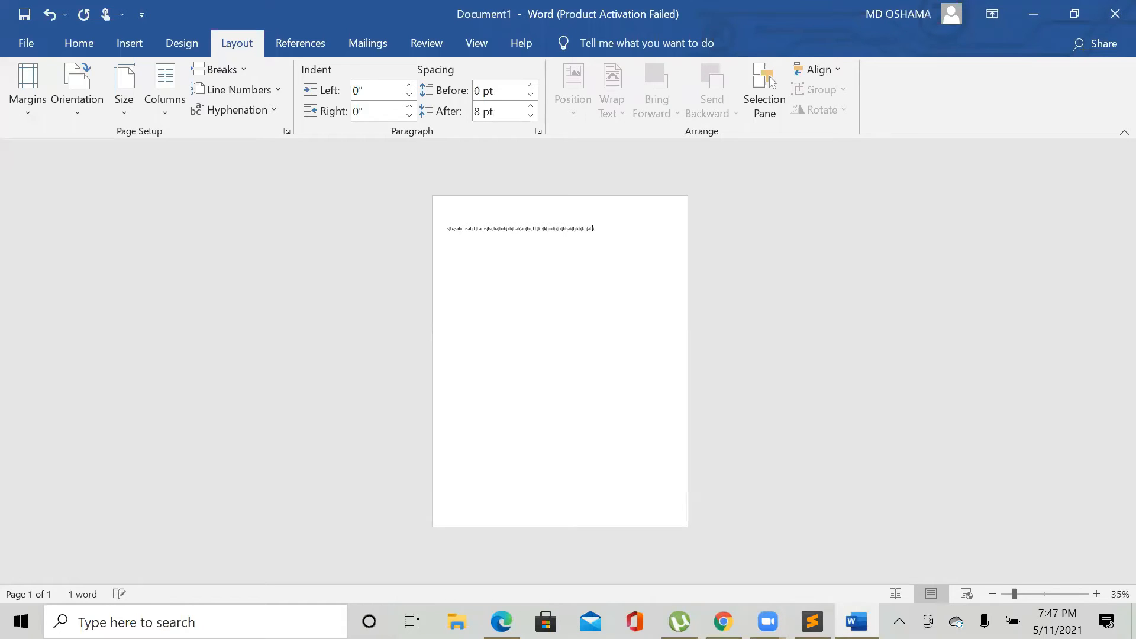
pyautogui.hotkey('ctrl', 'a')
pyautogui.press('BackSpace')
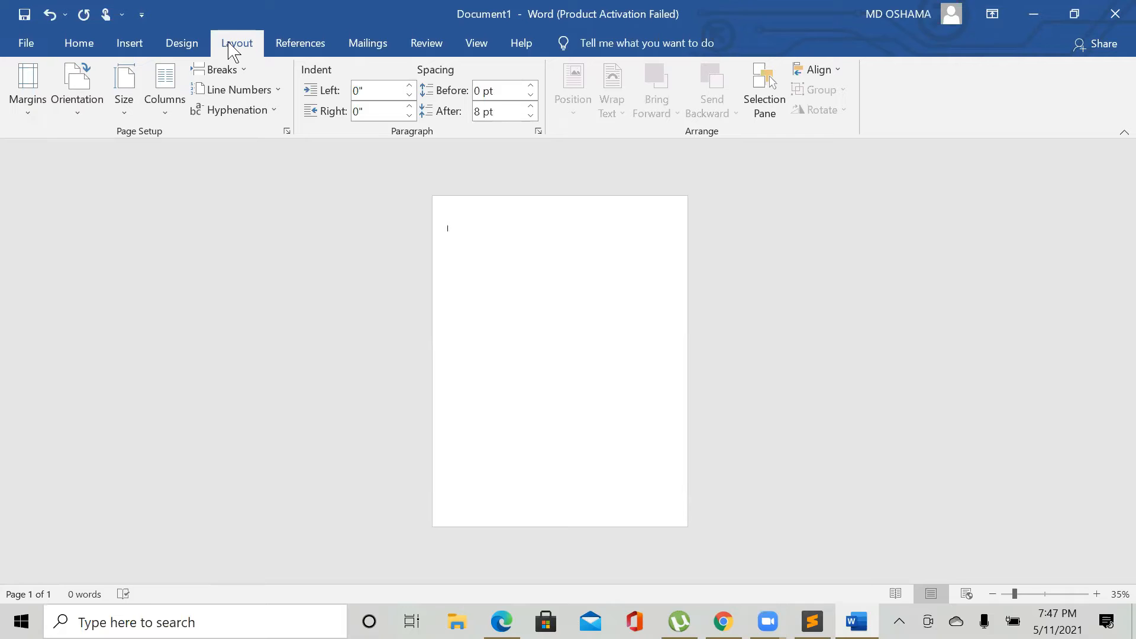
# Step: Switch the page orientation to Landscape and return it to Portrait
pyautogui.click(67, 102)
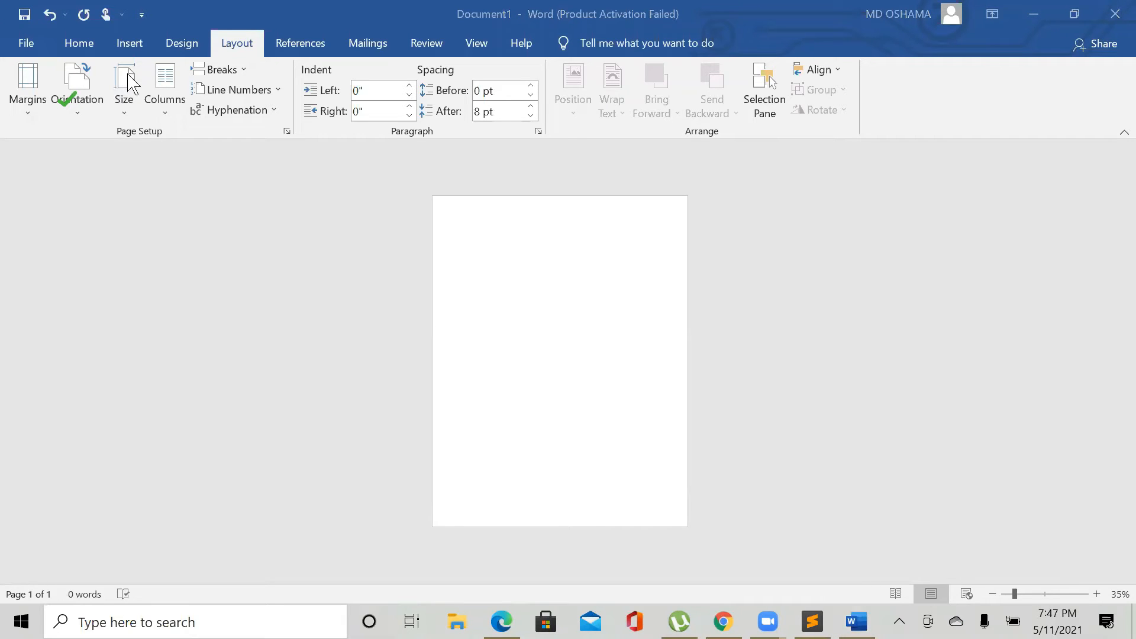
pyautogui.click(83, 93)
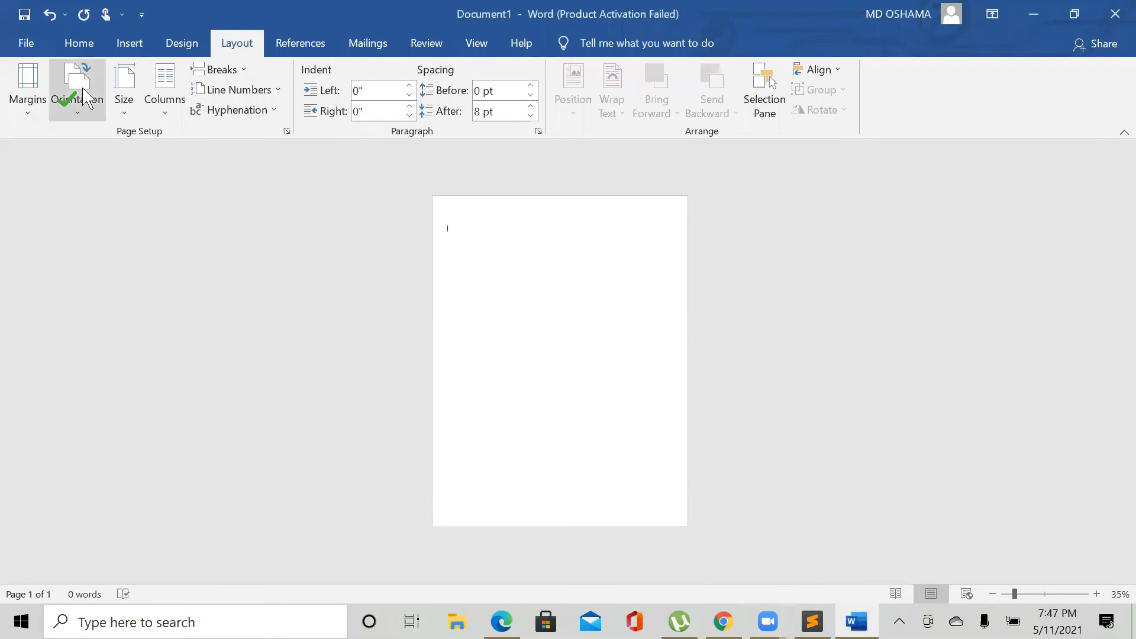
pyautogui.click(87, 98)
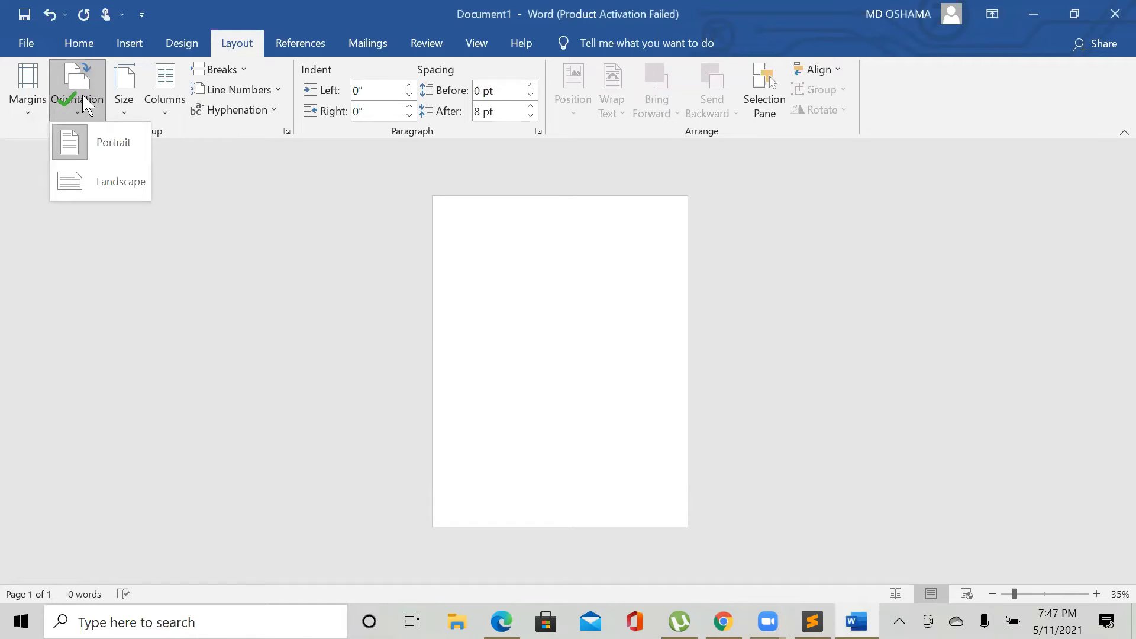
pyautogui.click(114, 183)
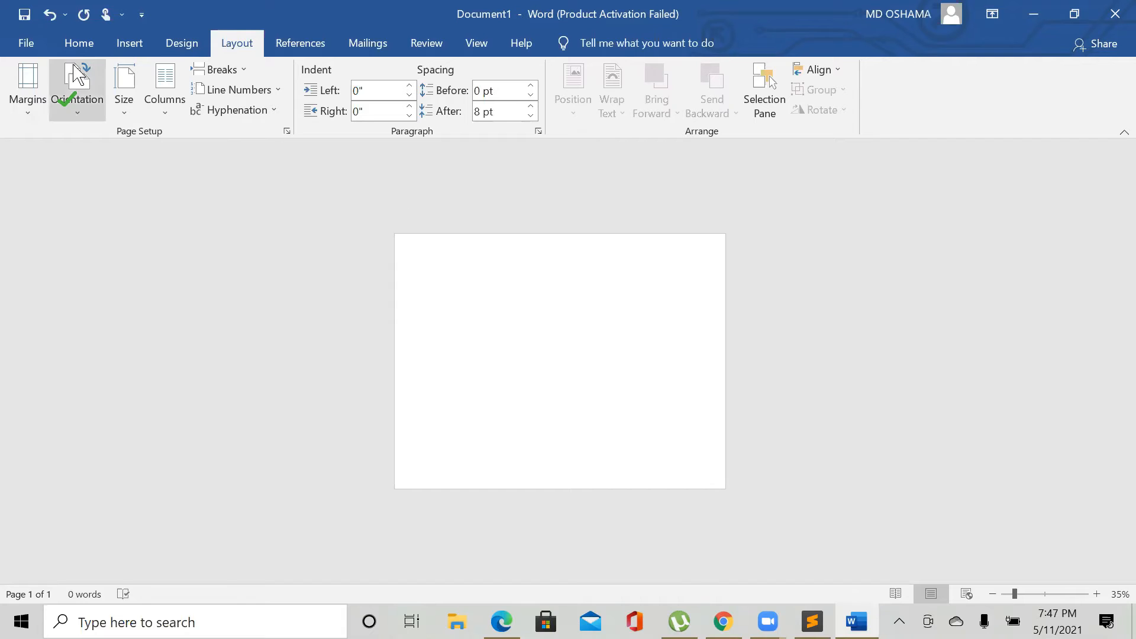
pyautogui.click(86, 117)
pyautogui.click(91, 142)
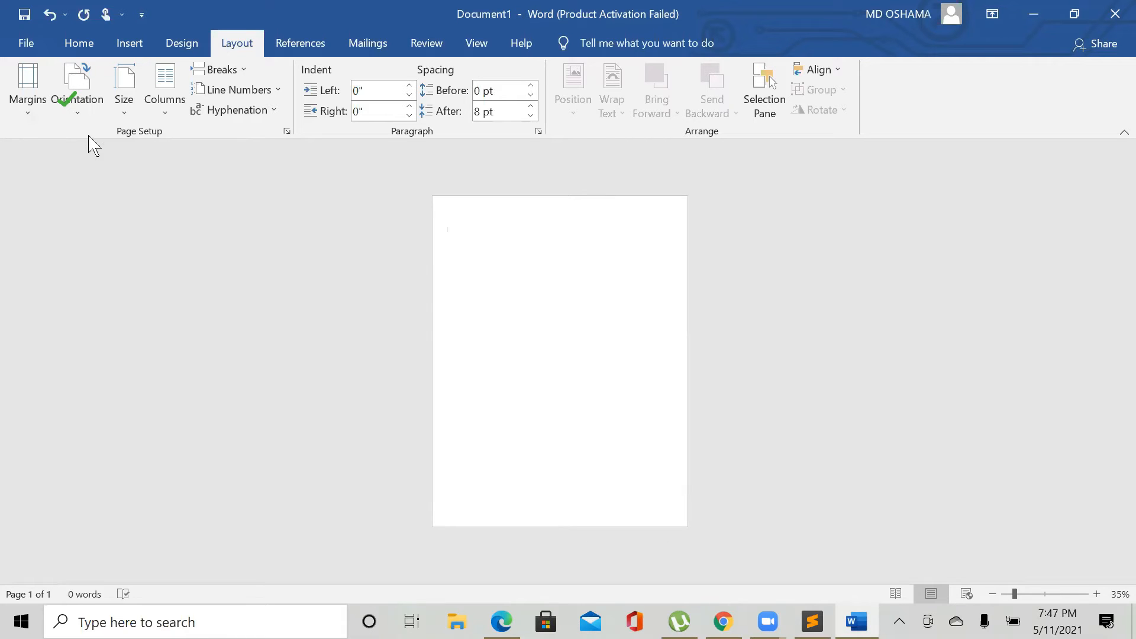
# Step: Switch the blank document's page orientation to Landscape
pyautogui.click(77, 91)
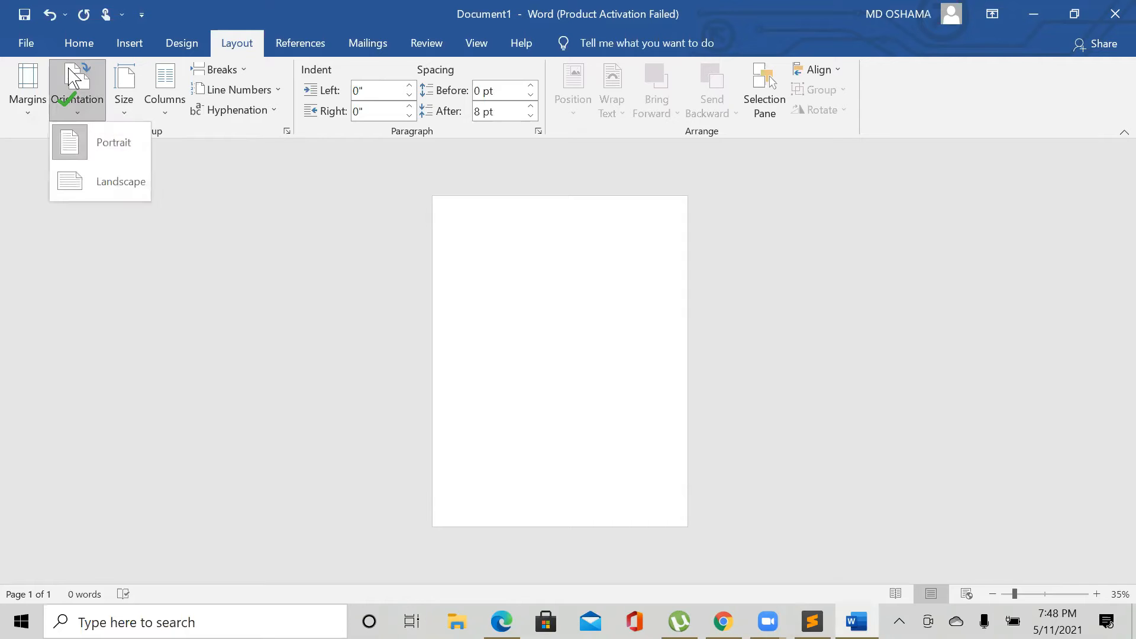
pyautogui.click(98, 177)
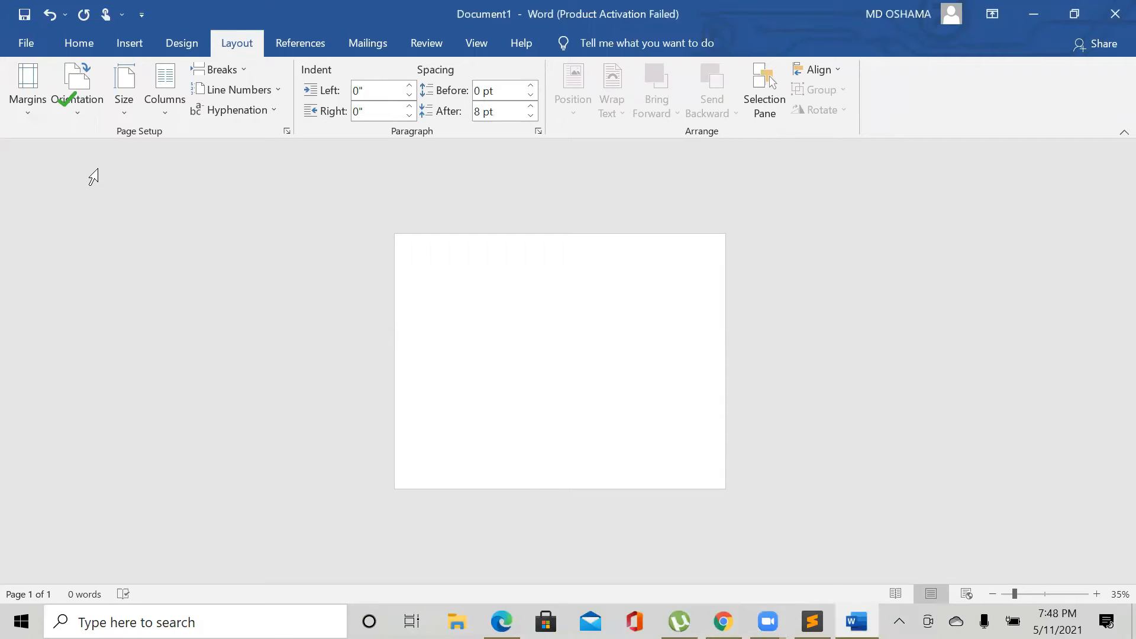
pyautogui.keyDown('ctrl'); pyautogui.scroll(2, 495, 287); pyautogui.keyUp('ctrl')
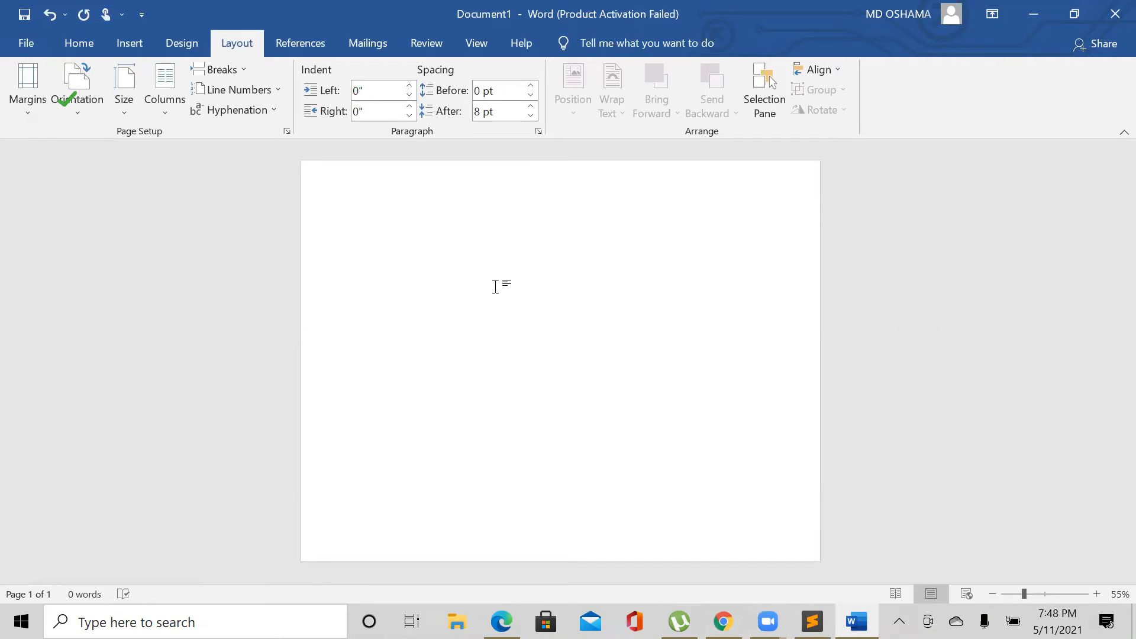
# Step: Enter the text "Hello World" on the first line of the landscape page
pyautogui.write('w')
pyautogui.press('BackSpace')
pyautogui.write('Hello ')
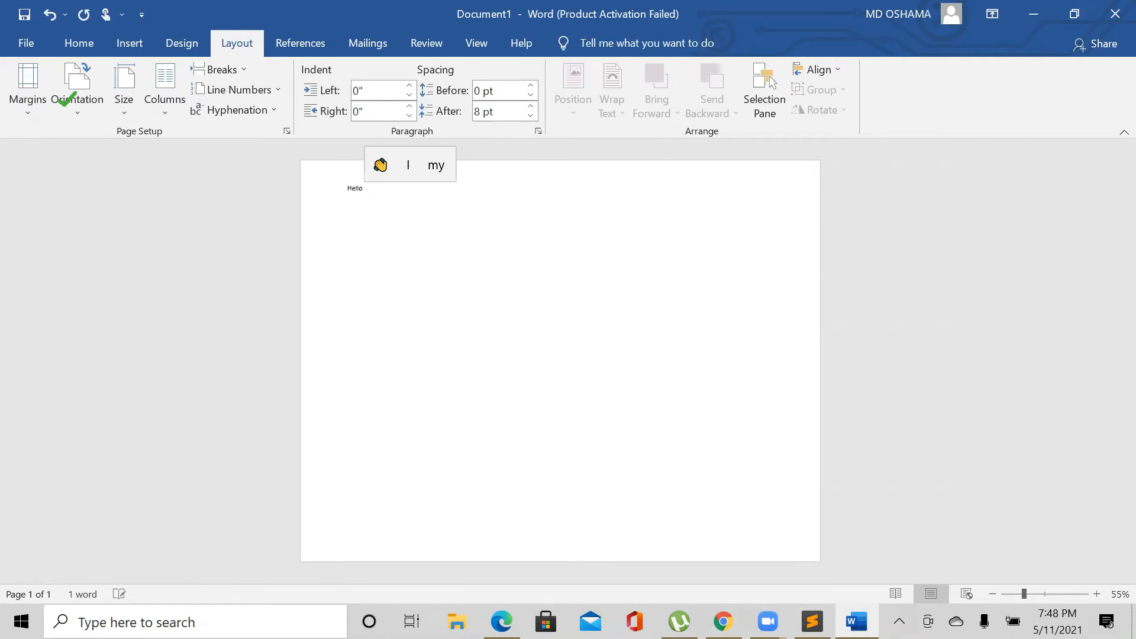
pyautogui.write('World')
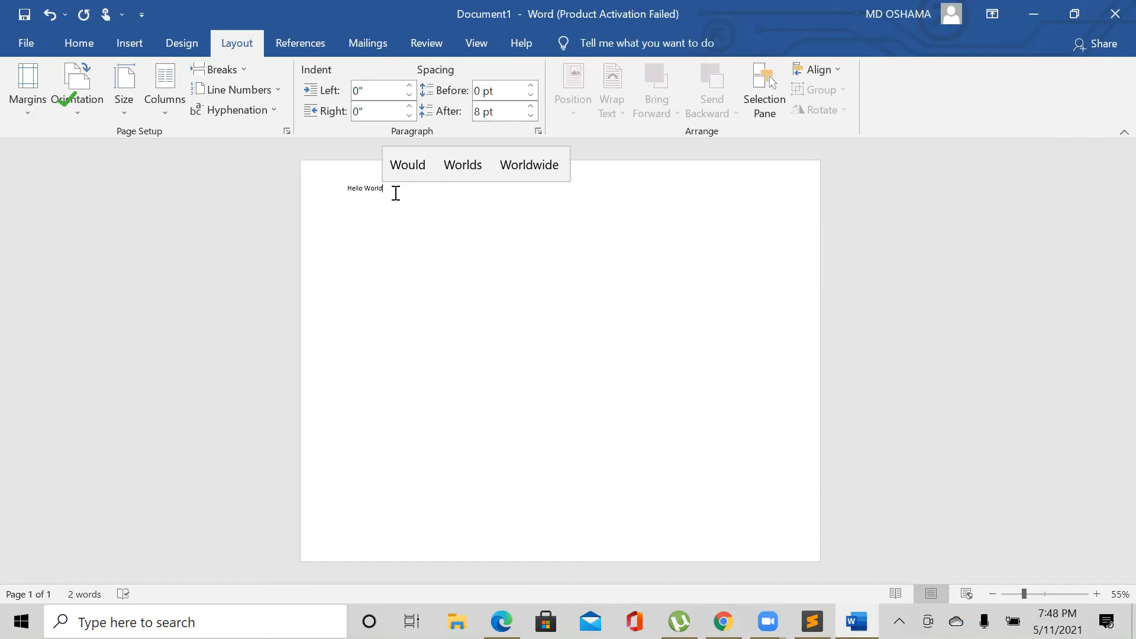
# Step: Centre the "Hello World" text on the page and set its font size to 72
pyautogui.moveTo(374, 190); pyautogui.dragTo(345, 191)
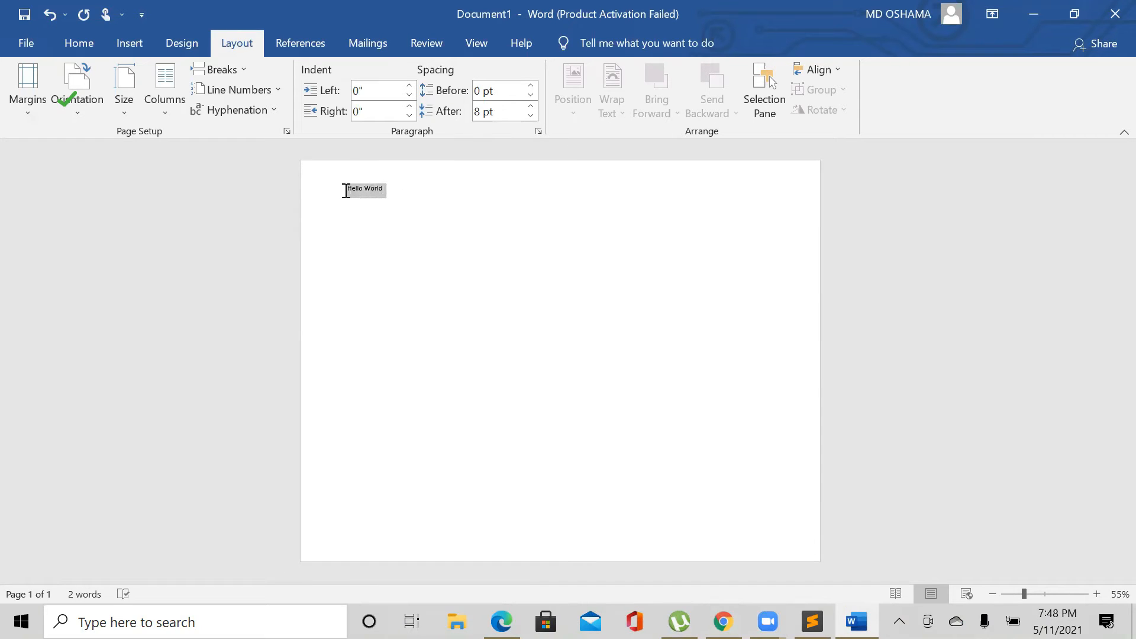
pyautogui.click(83, 45)
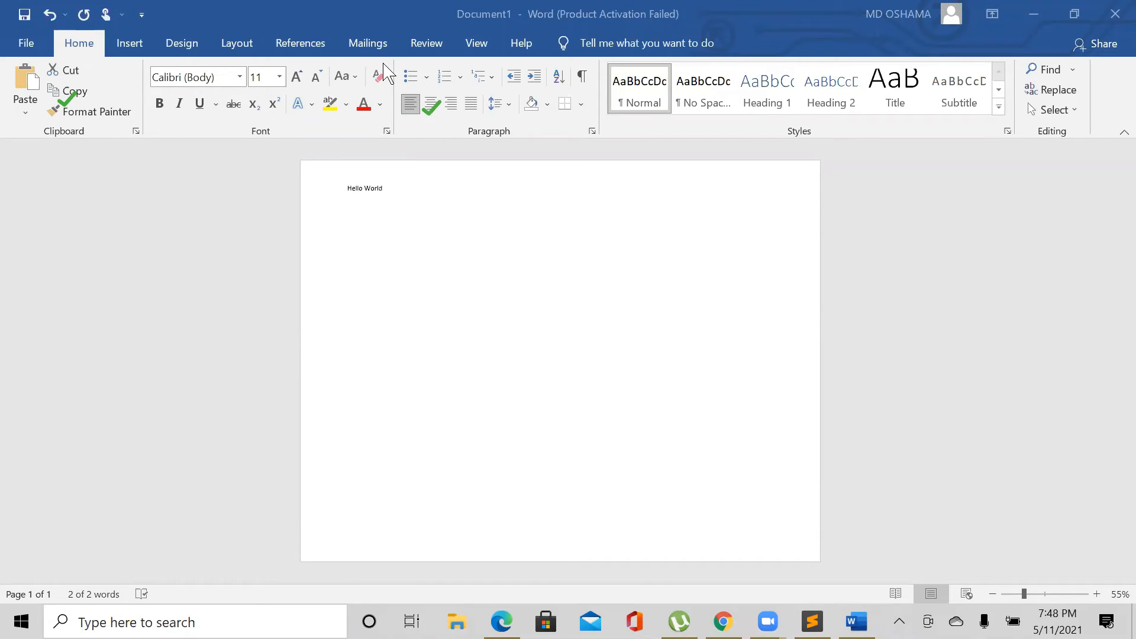
pyautogui.click(436, 105)
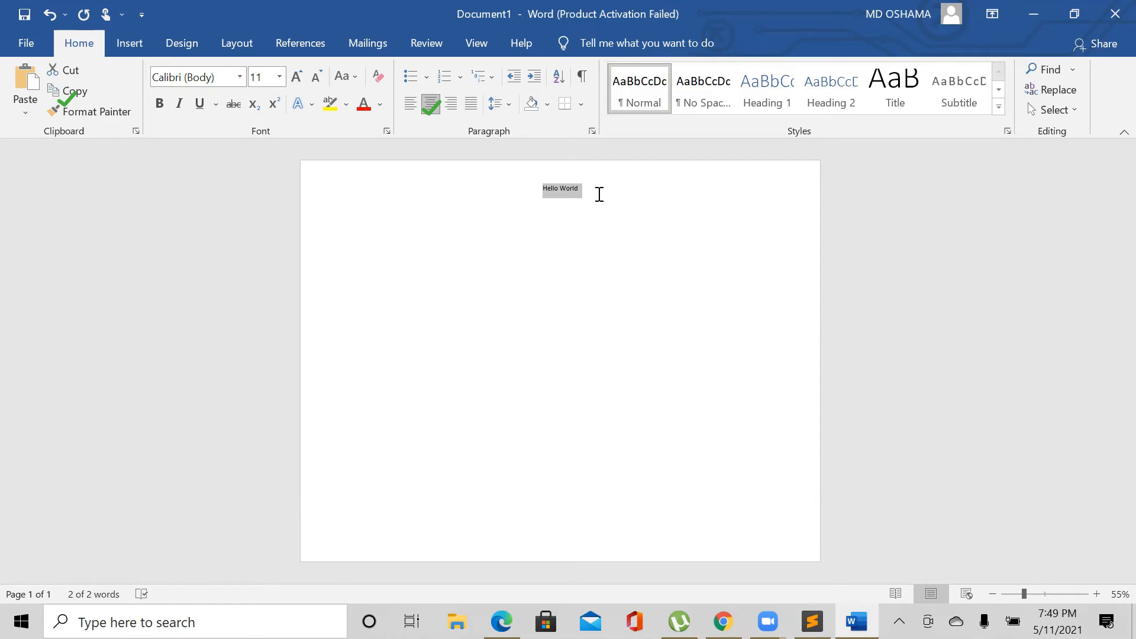
pyautogui.click(276, 83)
pyautogui.click(280, 80)
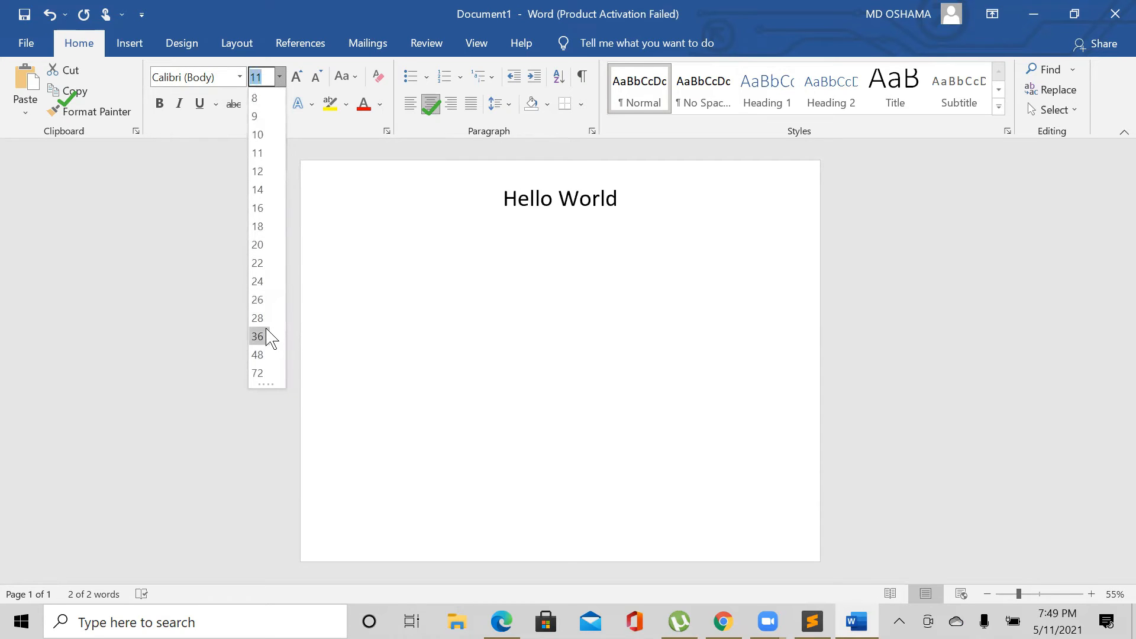
pyautogui.click(258, 374)
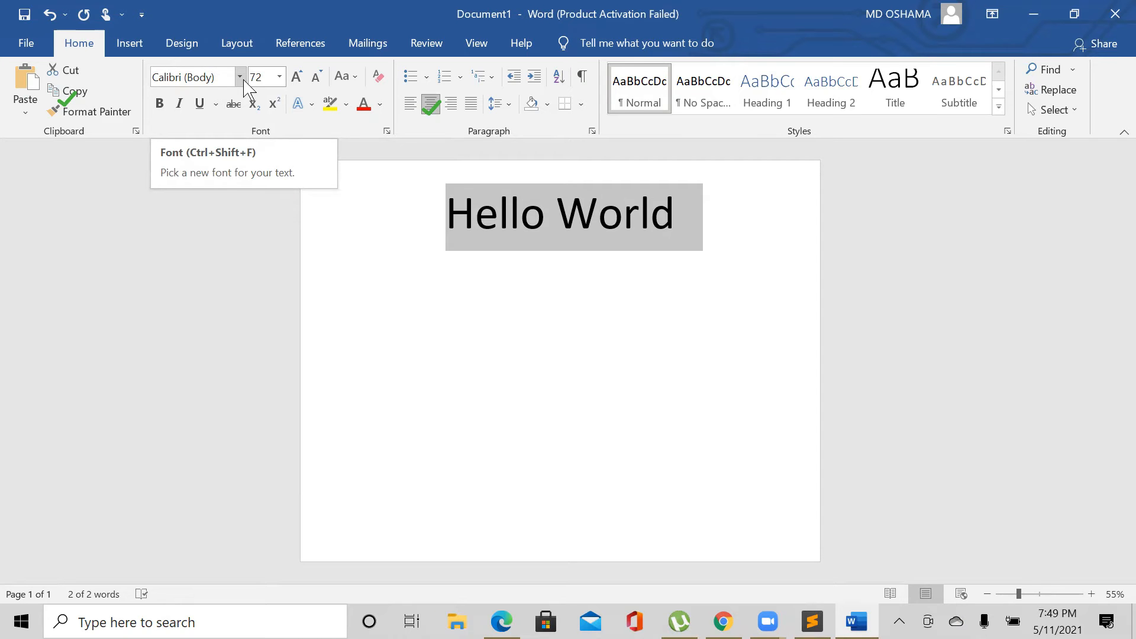
# Step: Change the font of the "Hello World" heading to Rockwell
pyautogui.click(239, 77)
pyautogui.scroll(-2, 263, 319)
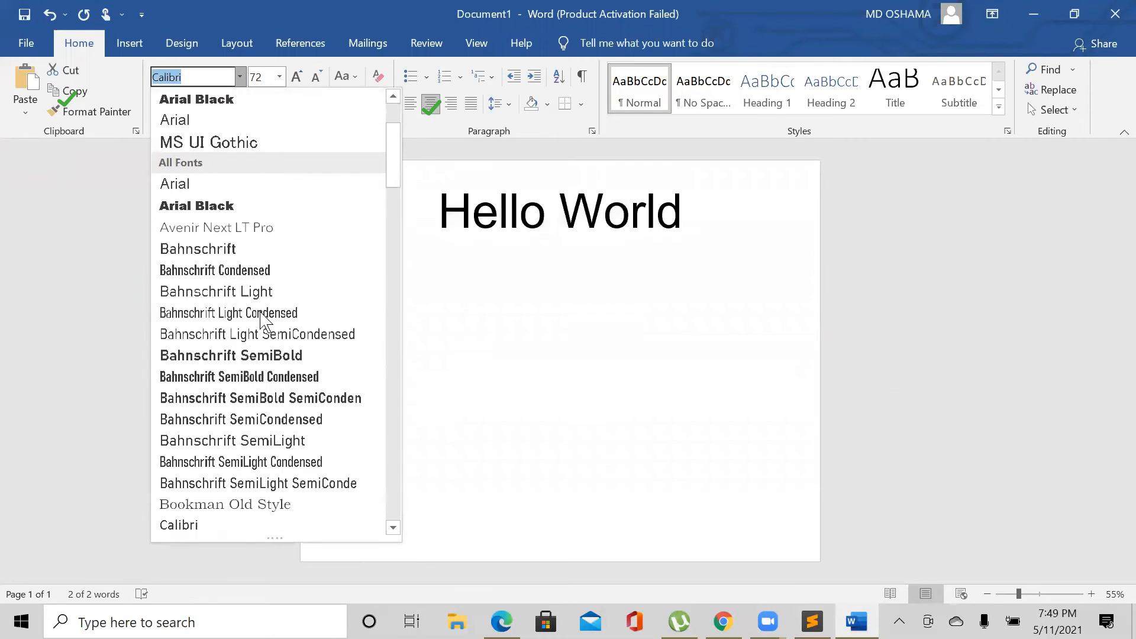
pyautogui.scroll(-9, 262, 320)
pyautogui.scroll(-5, 261, 313)
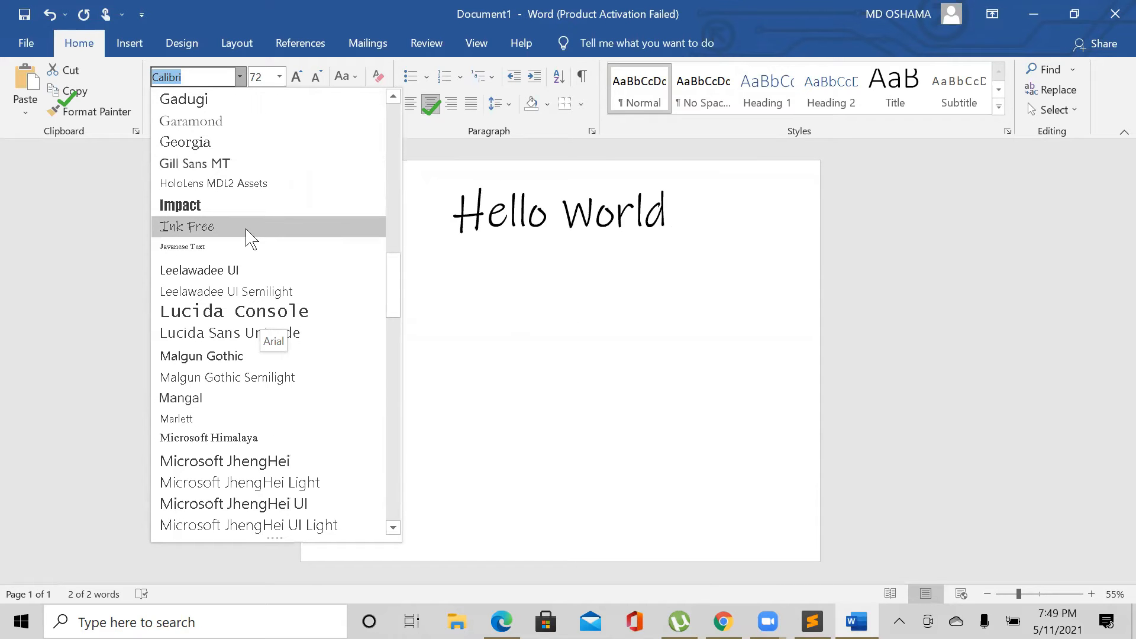
pyautogui.scroll(-2, 246, 246)
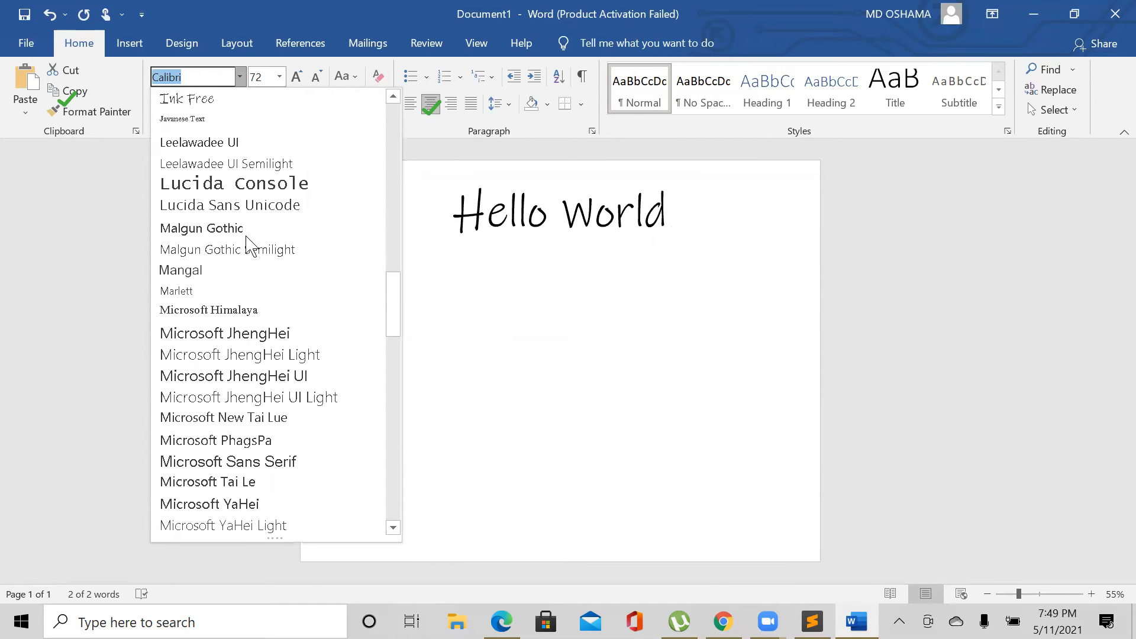
pyautogui.scroll(-9, 247, 338)
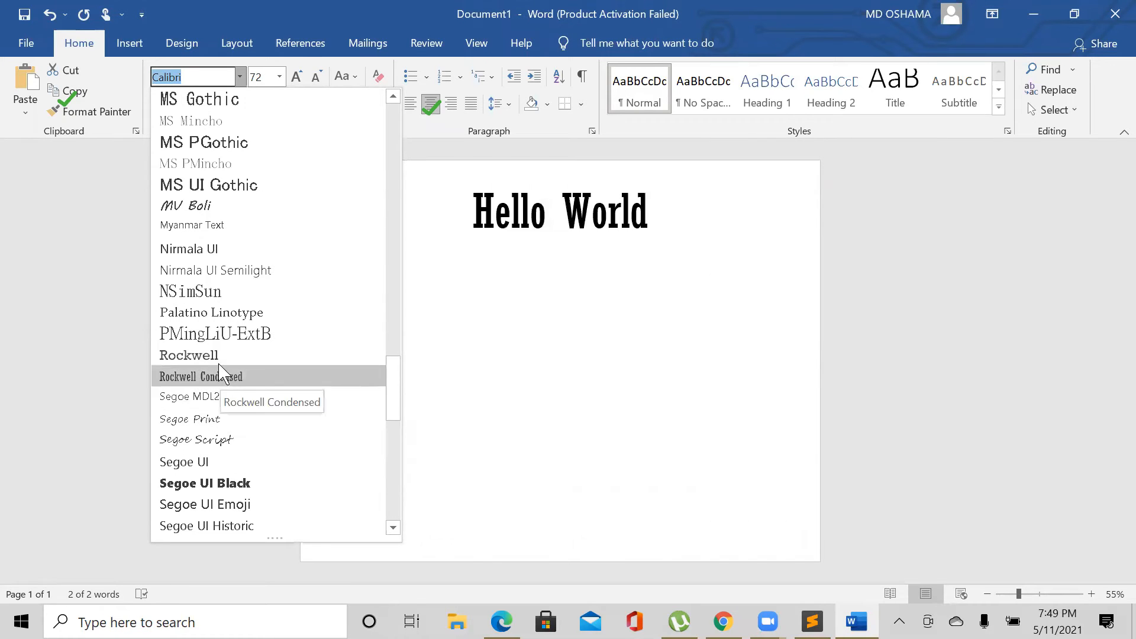
pyautogui.click(189, 355)
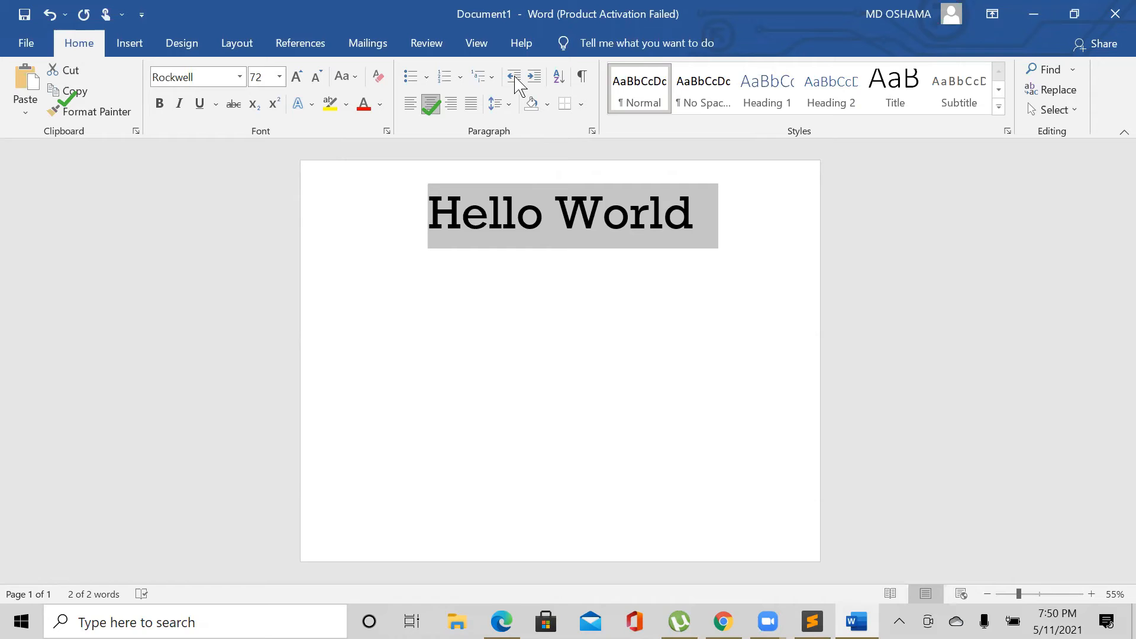
# Step: Mark the Shading tool with an annotation check mark and shade the "Hello World" paragraph with the darkest tint of the black theme colour
pyautogui.click(527, 106)
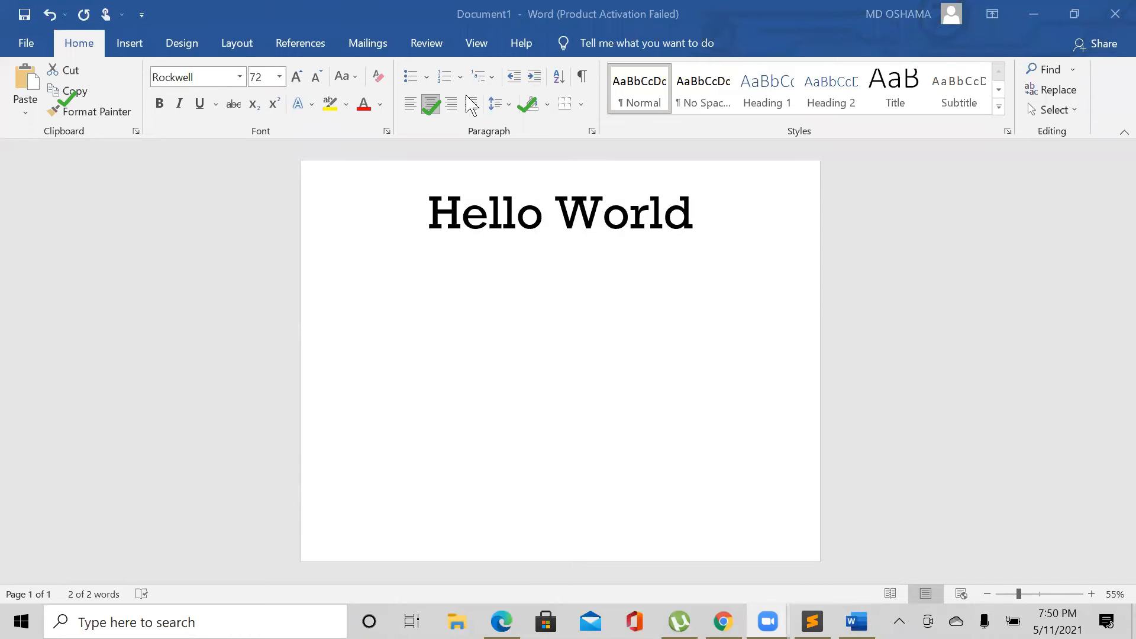
pyautogui.click(535, 109)
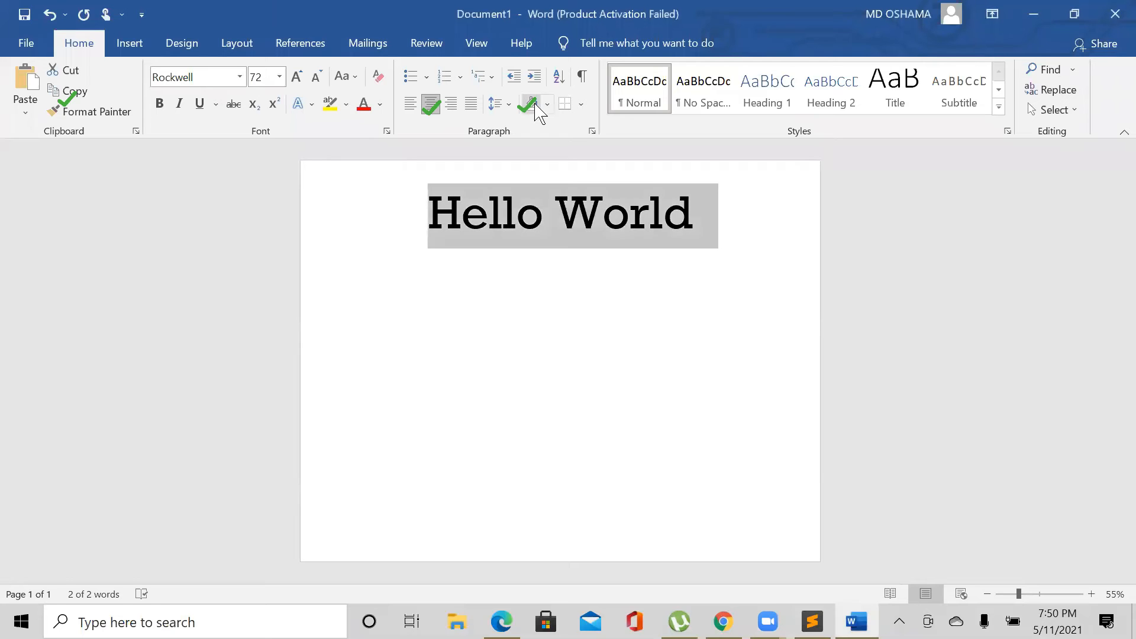
pyautogui.click(547, 106)
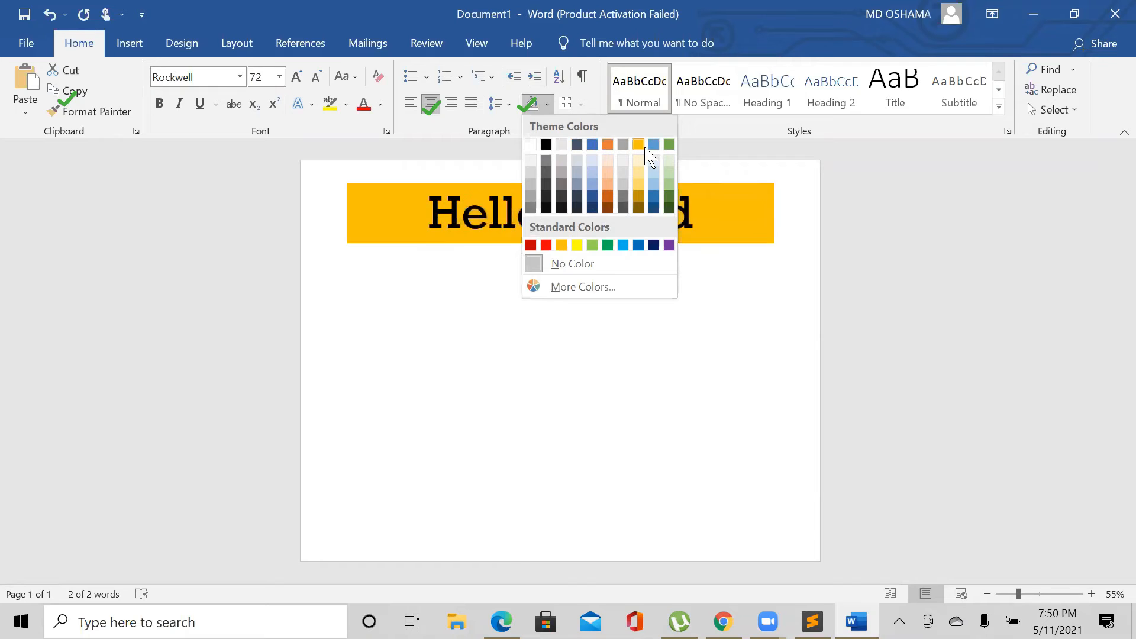
pyautogui.click(548, 207)
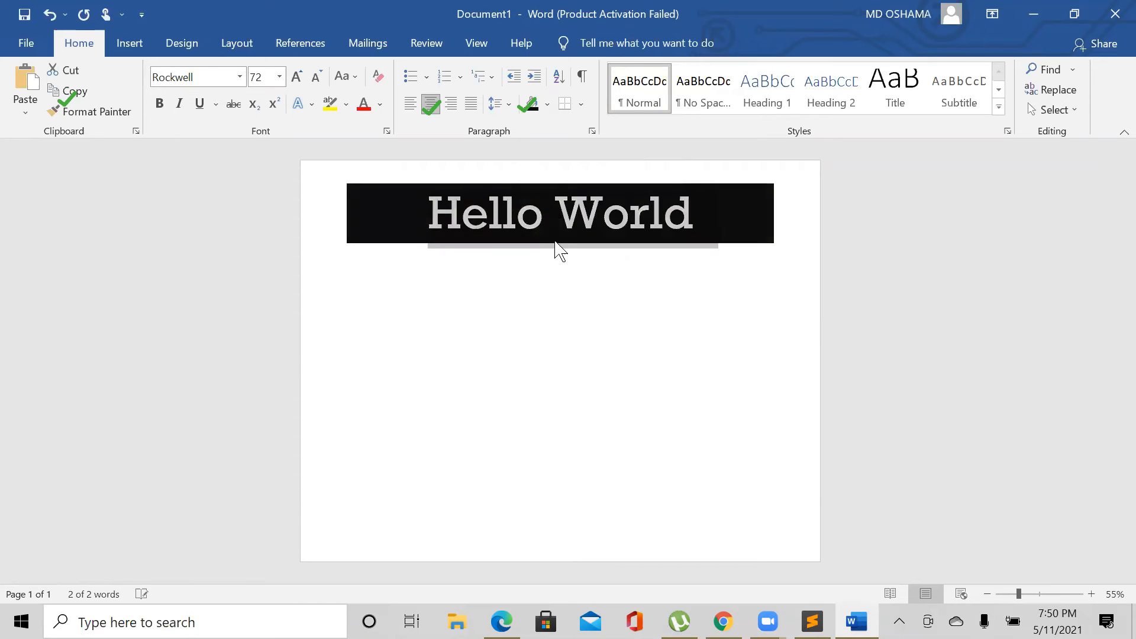
# Step: Add an empty line below the shaded "Hello World" heading and remove it
pyautogui.click(558, 264)
pyautogui.click(660, 269)
pyautogui.press('Return')
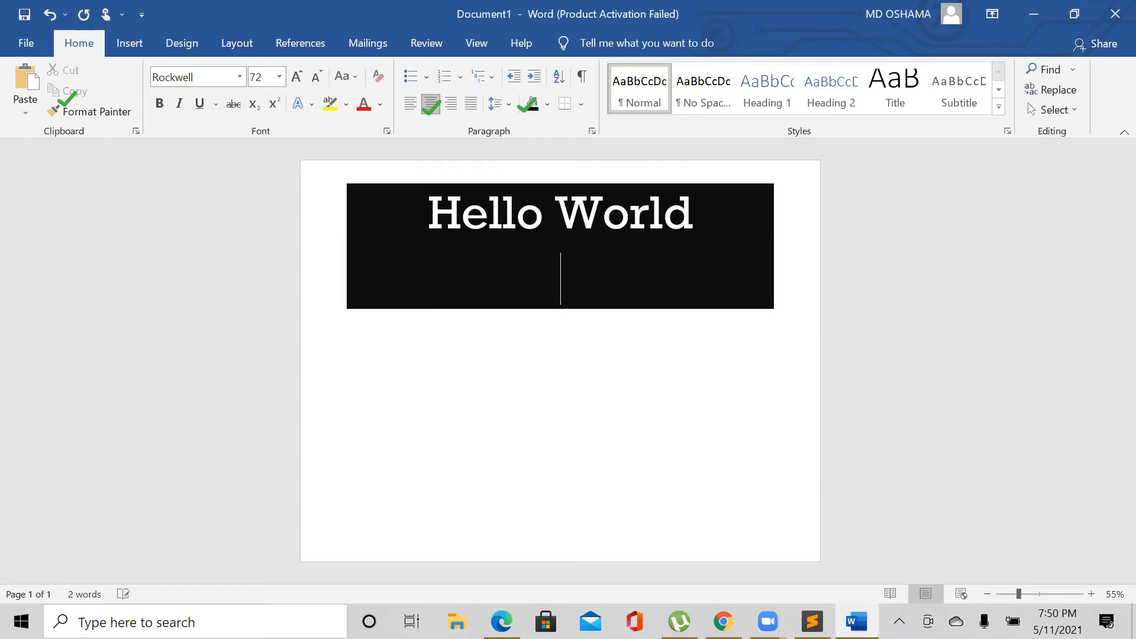
pyautogui.press('BackSpace')
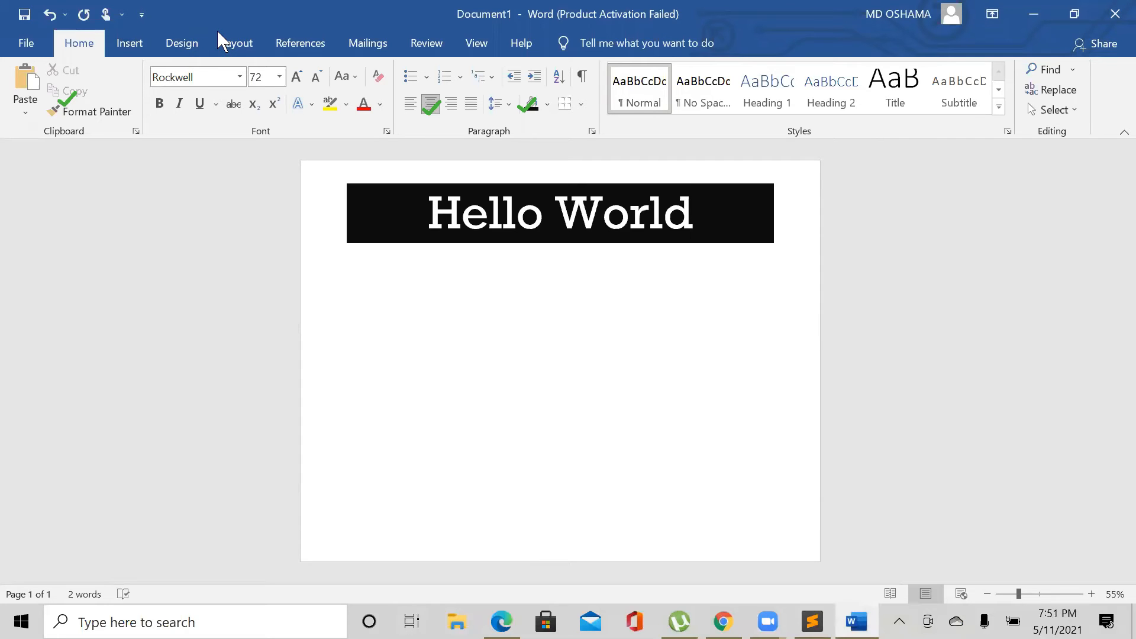
# Step: Place the cursor on an unshaded line below the heading and insert a table with three columns and three rows
pyautogui.click(133, 33)
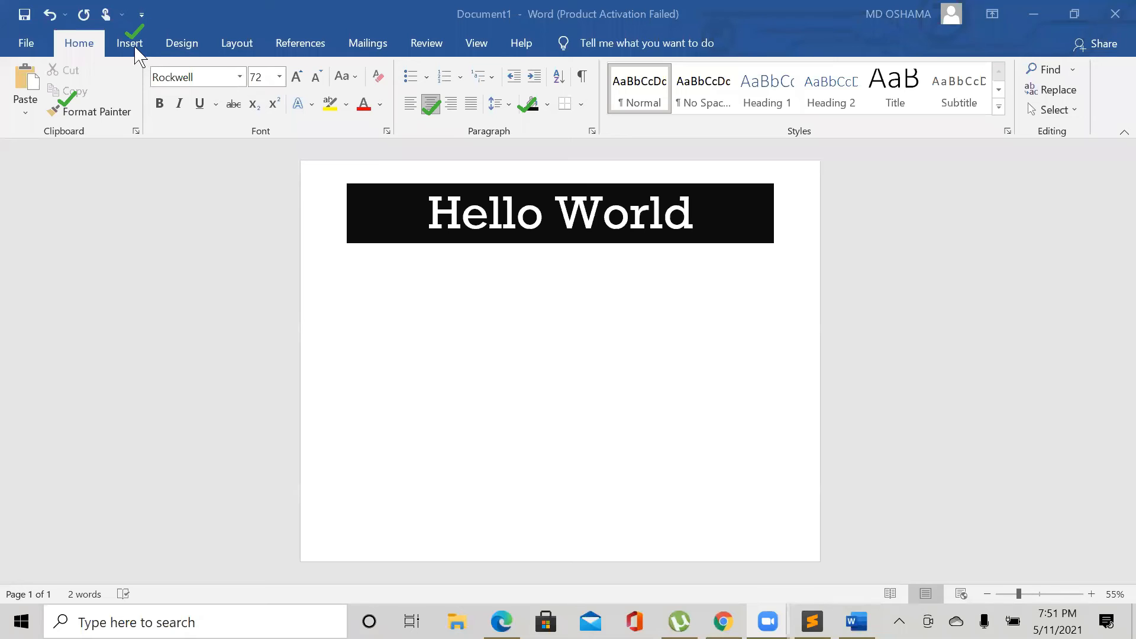
pyautogui.click(135, 48)
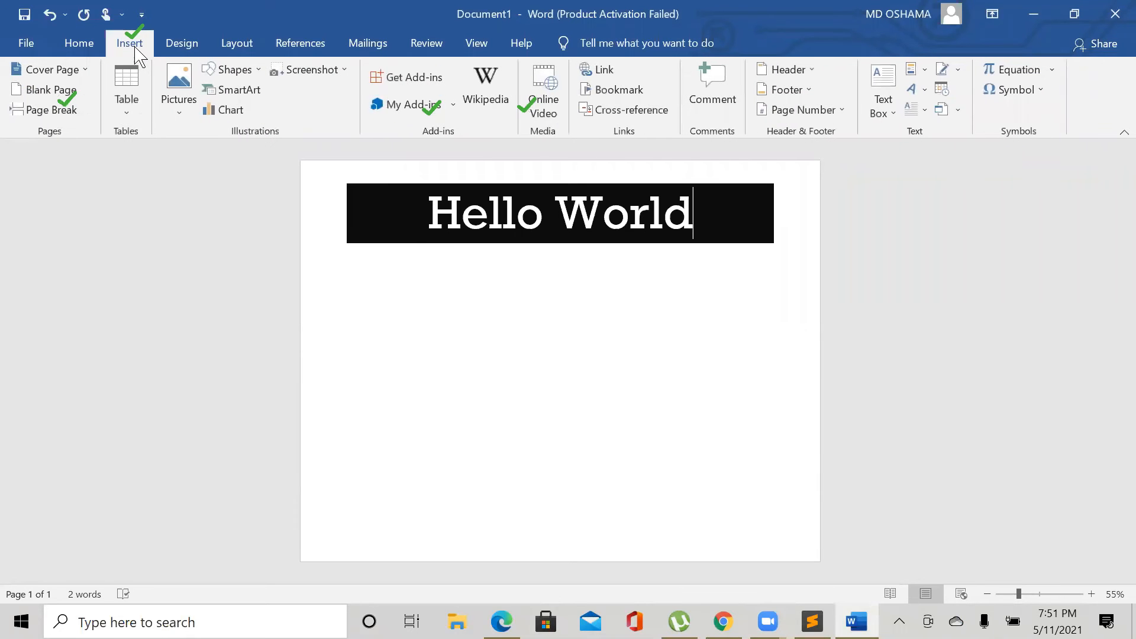
pyautogui.click(132, 92)
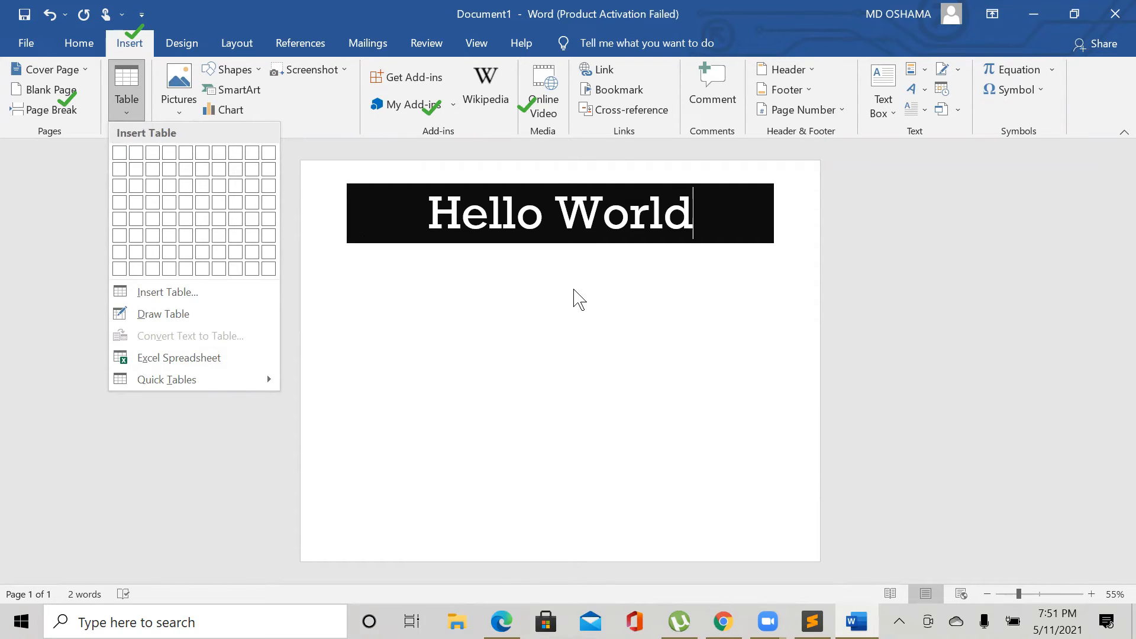
pyautogui.click(609, 299)
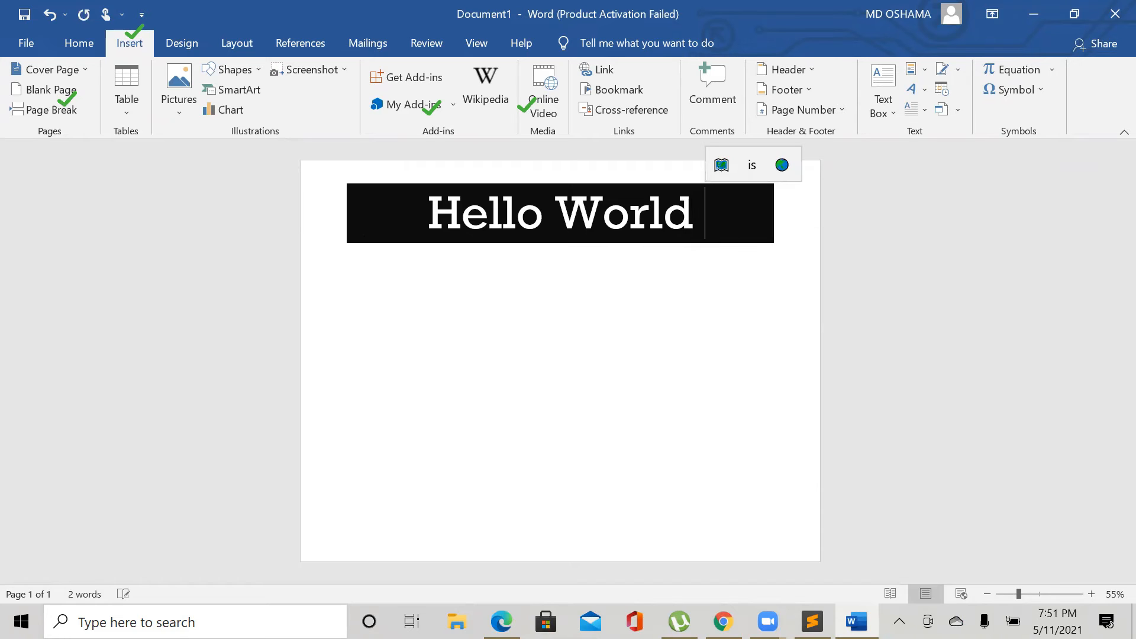
pyautogui.click(525, 306)
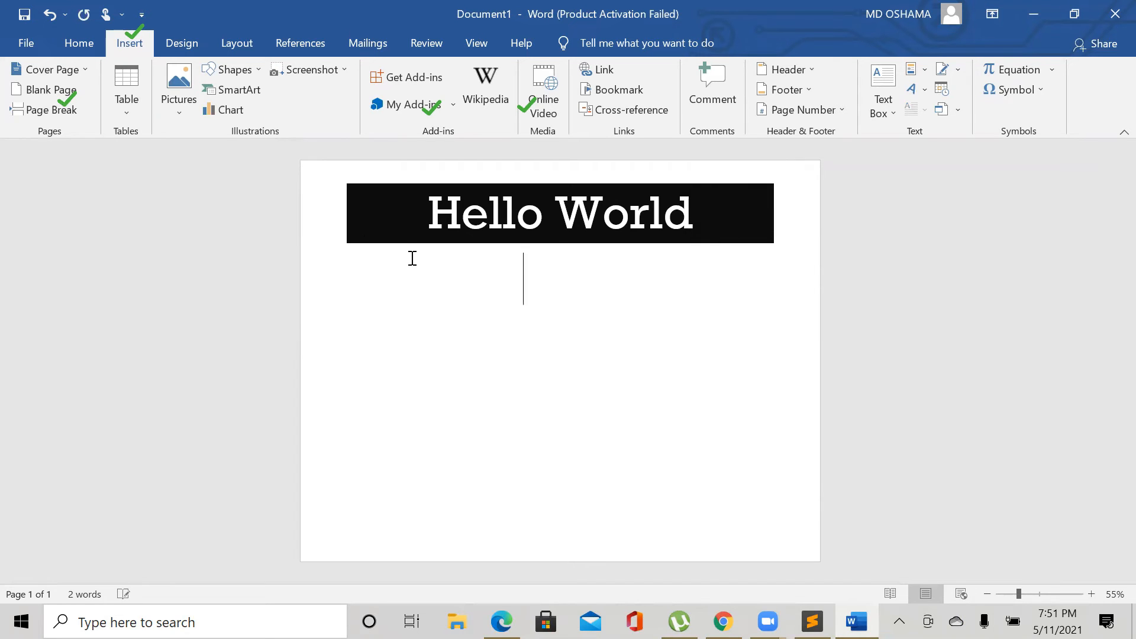
pyautogui.click(138, 87)
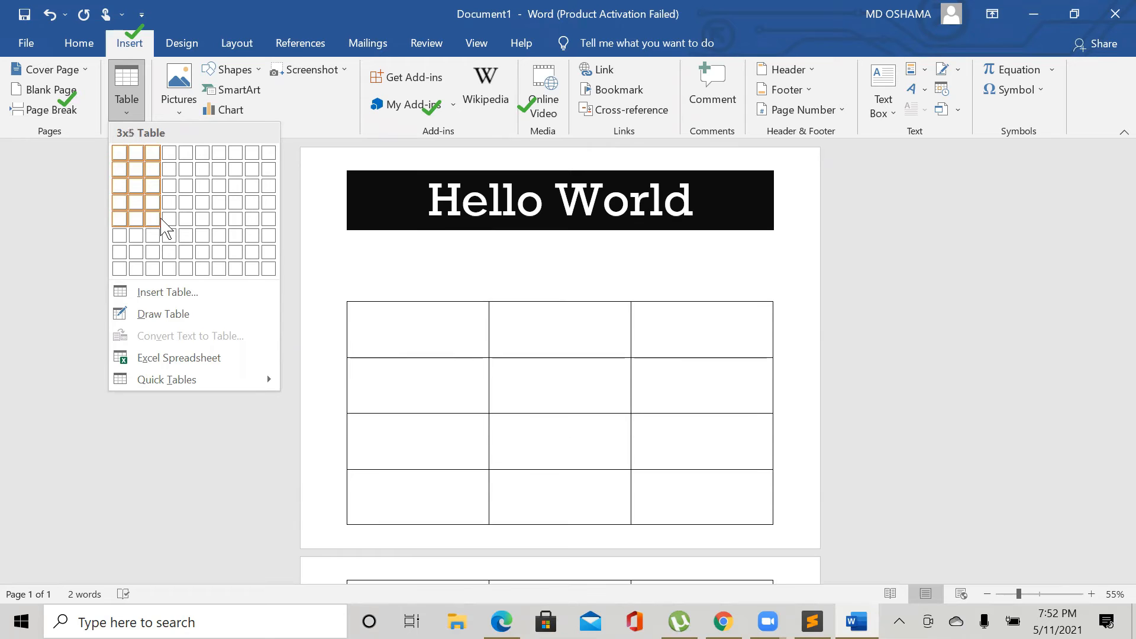
pyautogui.click(152, 186)
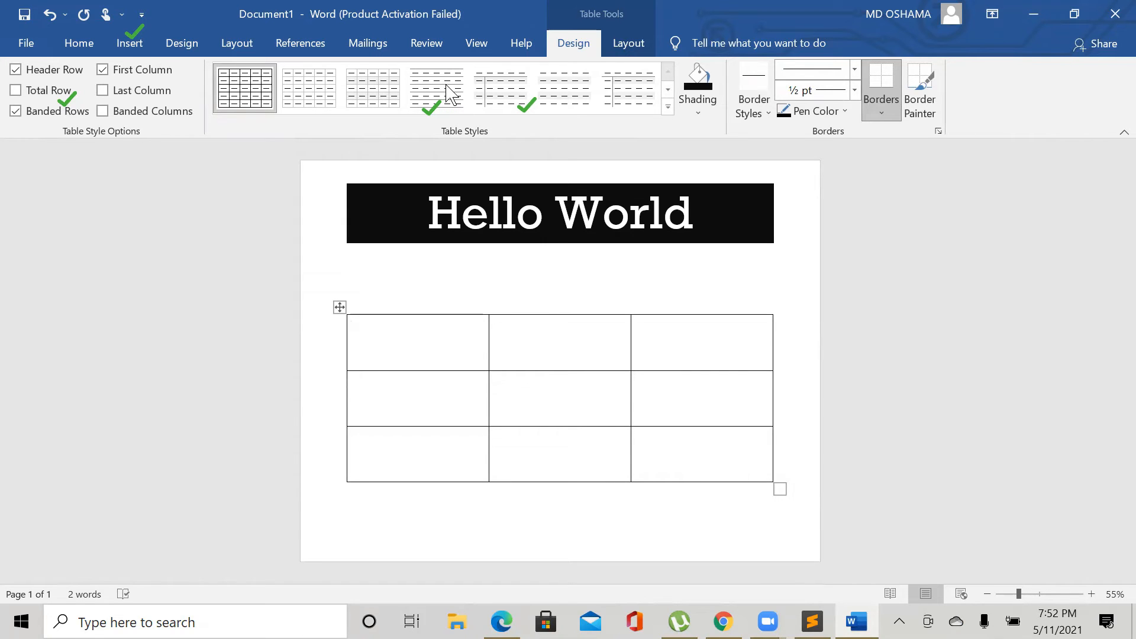
# Step: Stamp a check mark at the table's lower outer corner and resize the table, first narrower, finally slightly wider than the heading band
pyautogui.click(779, 480)
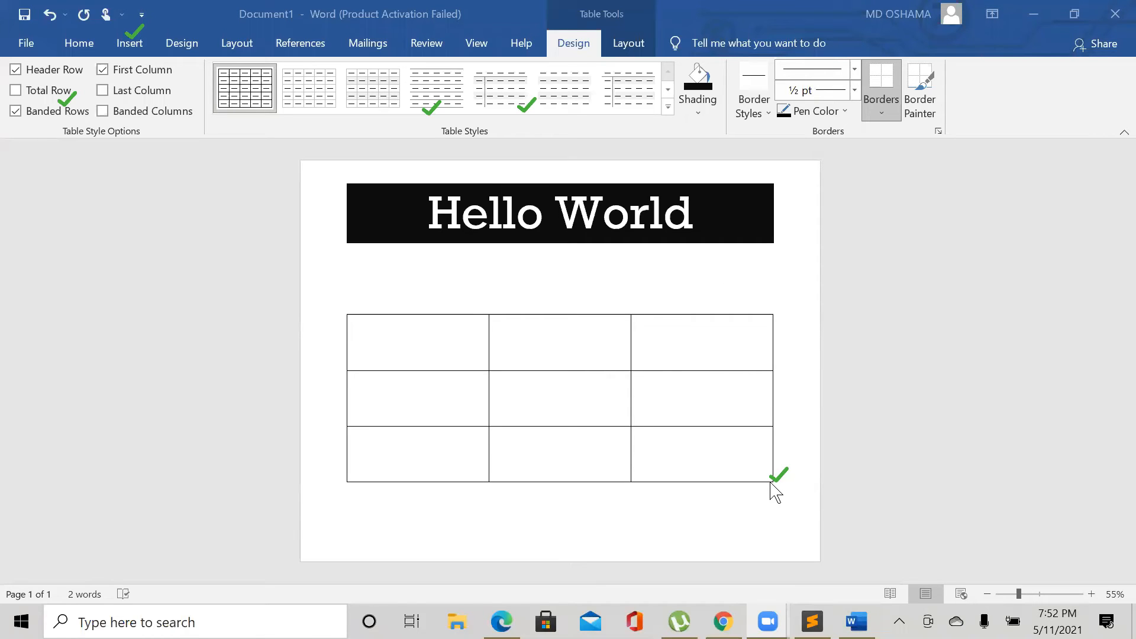
pyautogui.click(740, 451)
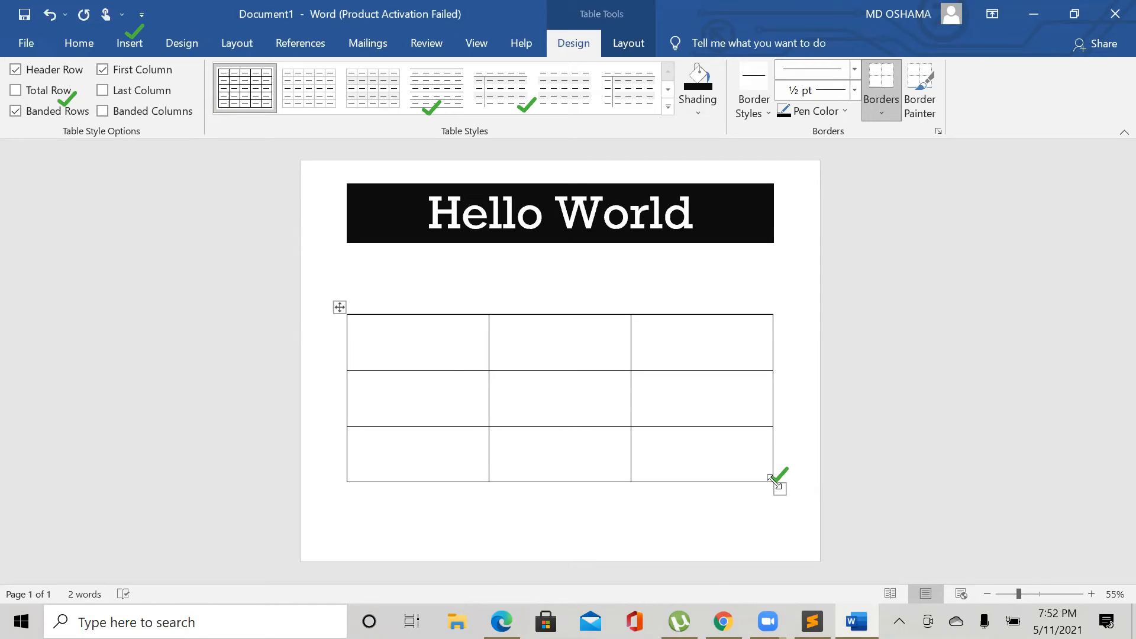
pyautogui.moveTo(778, 484); pyautogui.dragTo(664, 371)
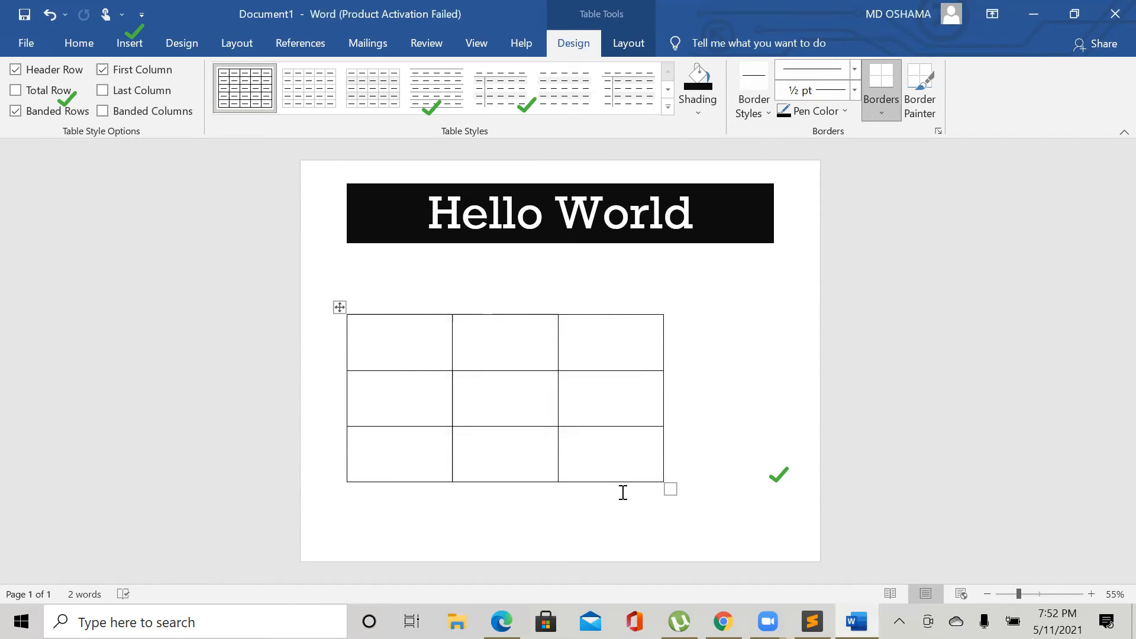
pyautogui.moveTo(598, 482)
pyautogui.mouseDown()
pyautogui.moveTo(597, 448)
pyautogui.moveTo(596, 459)
pyautogui.mouseUp()
pyautogui.moveTo(662, 481); pyautogui.dragTo(730, 460)
pyautogui.moveTo(764, 440); pyautogui.dragTo(781, 388)
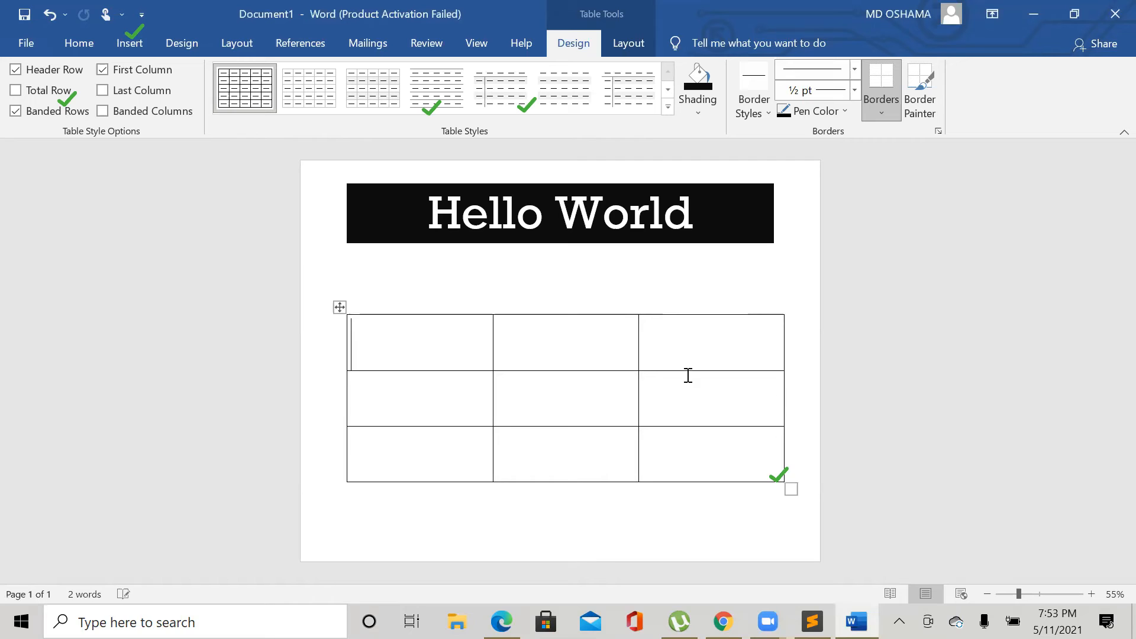
pyautogui.click(394, 294)
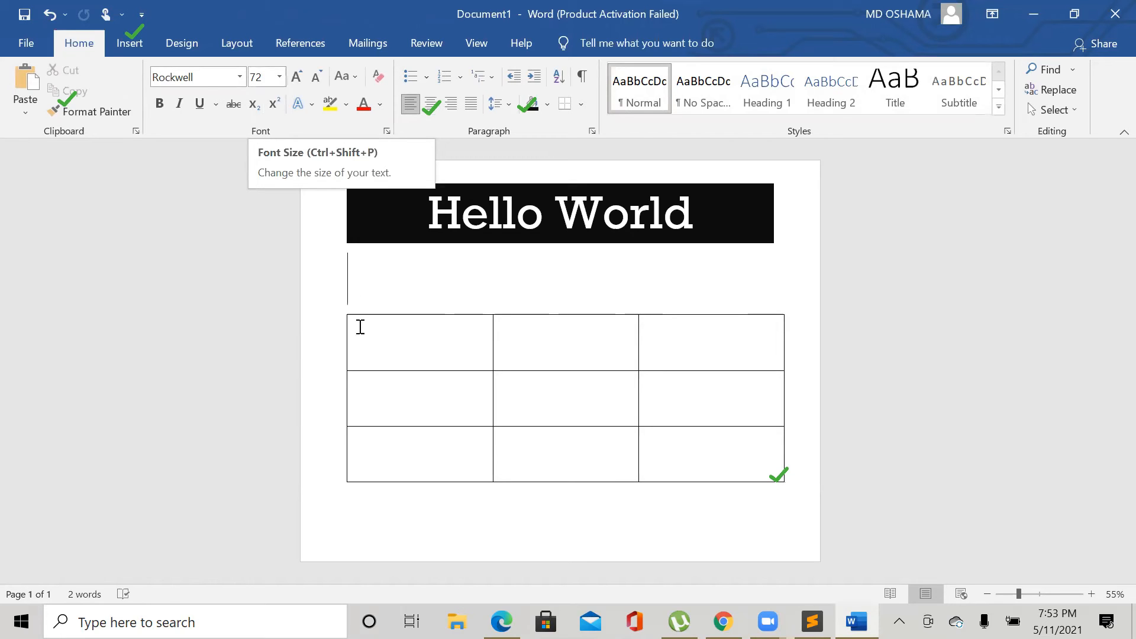
pyautogui.click(368, 347)
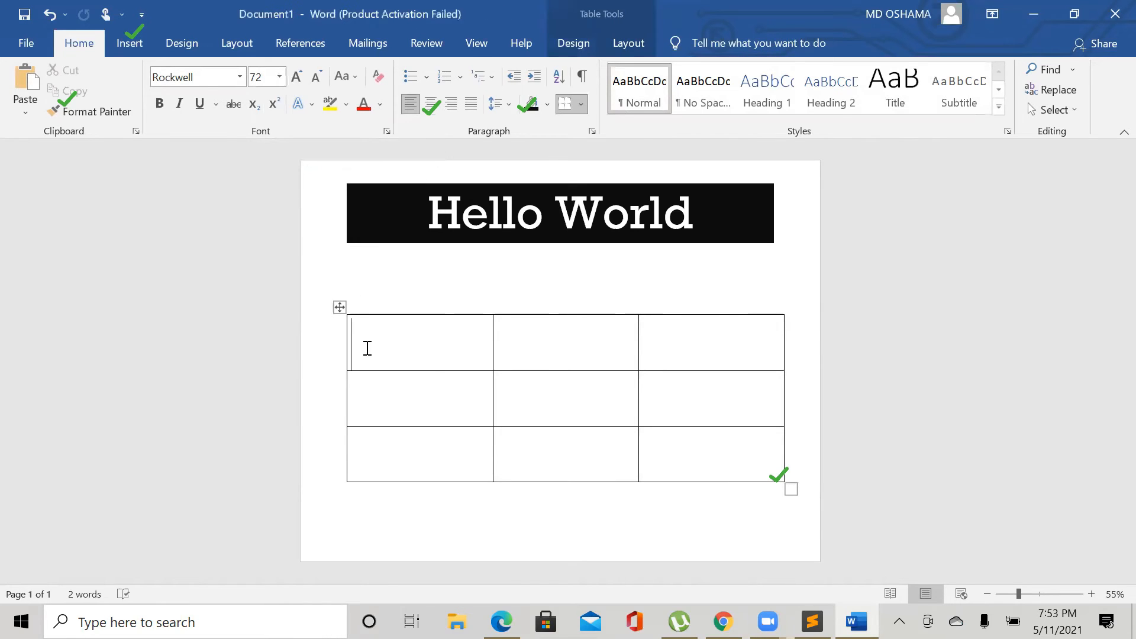
pyautogui.click(279, 77)
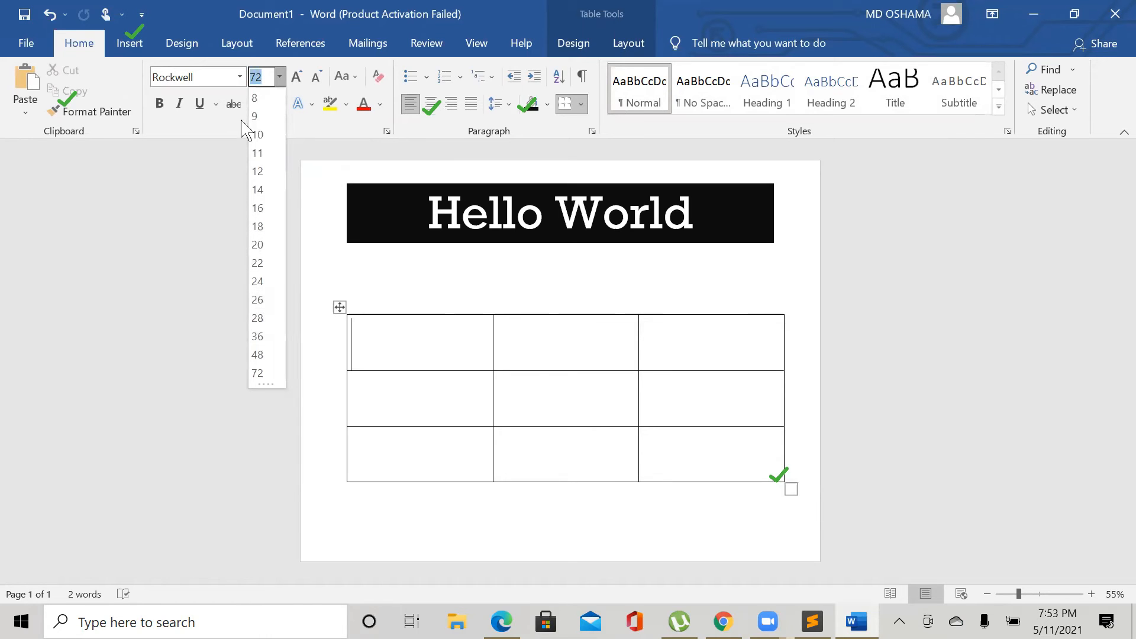
pyautogui.click(425, 280)
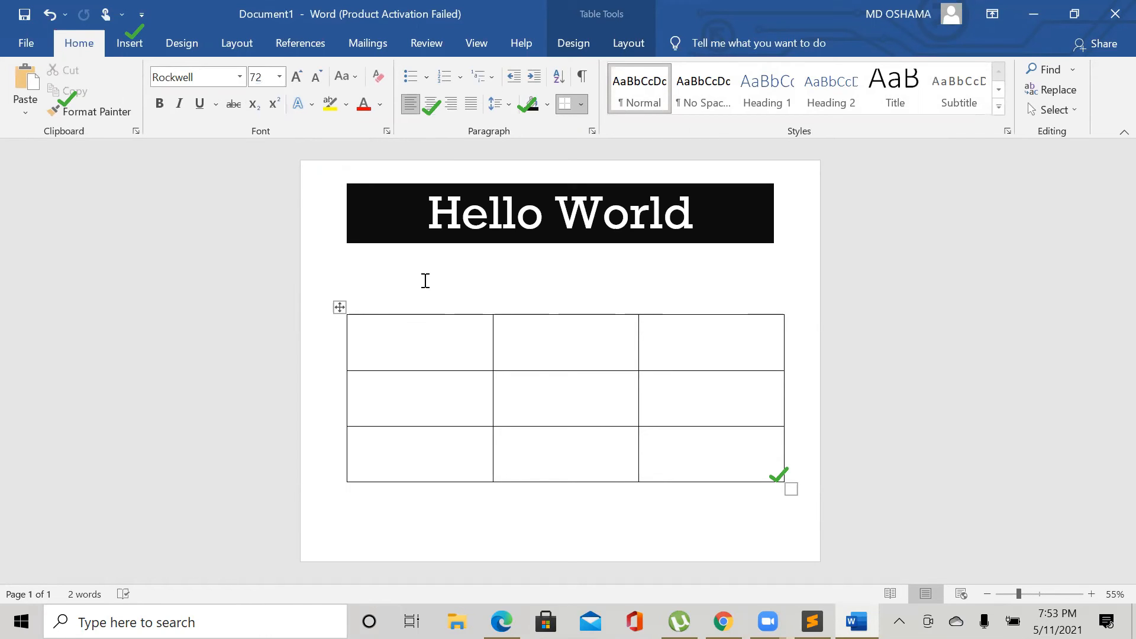
pyautogui.click(425, 280)
pyautogui.click(280, 77)
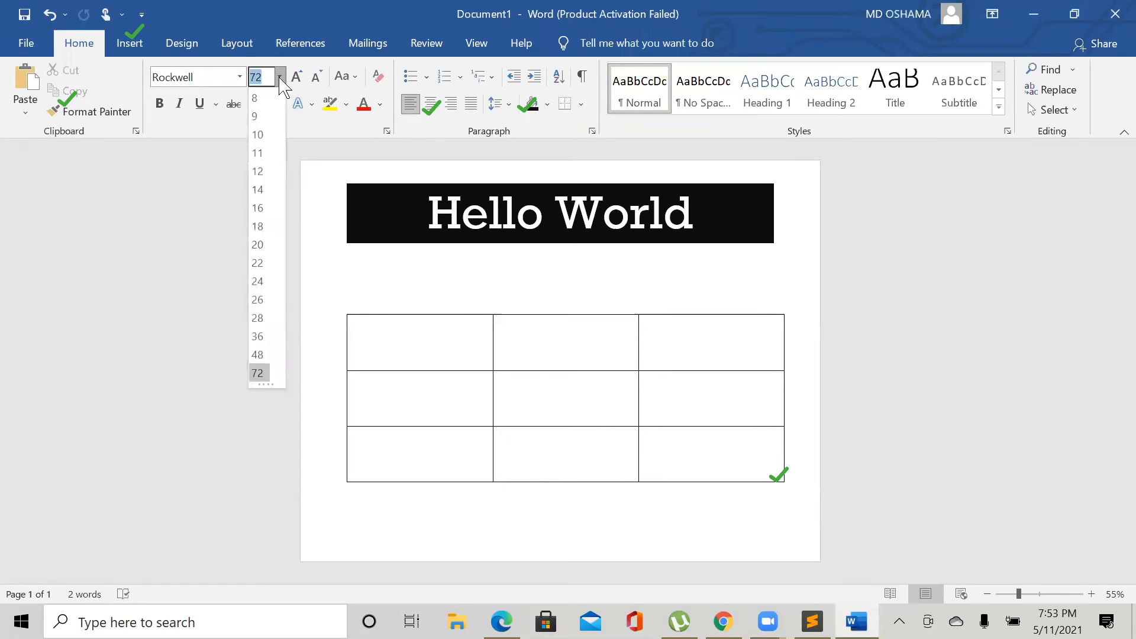
pyautogui.click(258, 245)
# Step: Fill the table's header row with "s.no", "Name" and "Roll no", and adjust the table width so "Roll no" fits on one line
pyautogui.moveTo(789, 490)
pyautogui.mouseDown()
pyautogui.moveTo(735, 393)
pyautogui.moveTo(780, 419)
pyautogui.mouseUp()
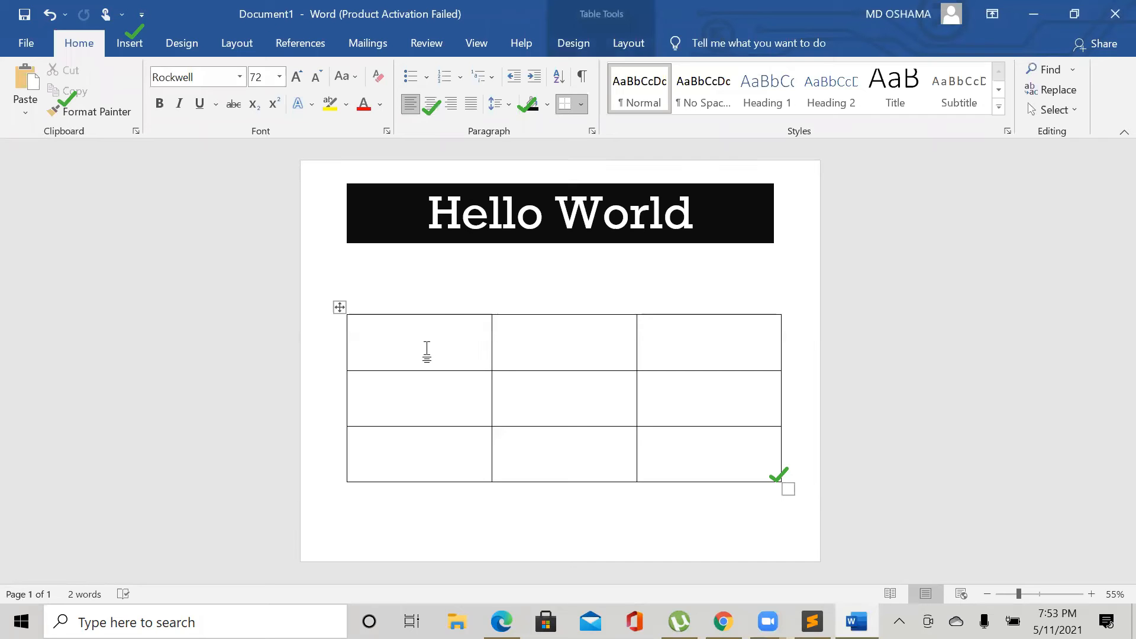
pyautogui.write('s.no')
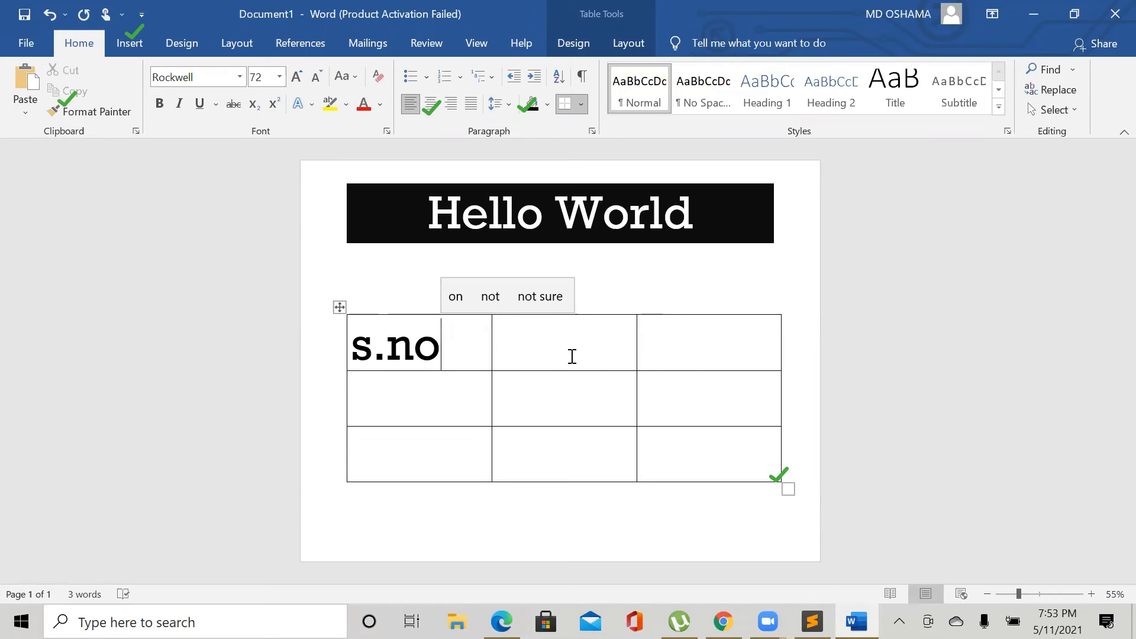
pyautogui.click(554, 356)
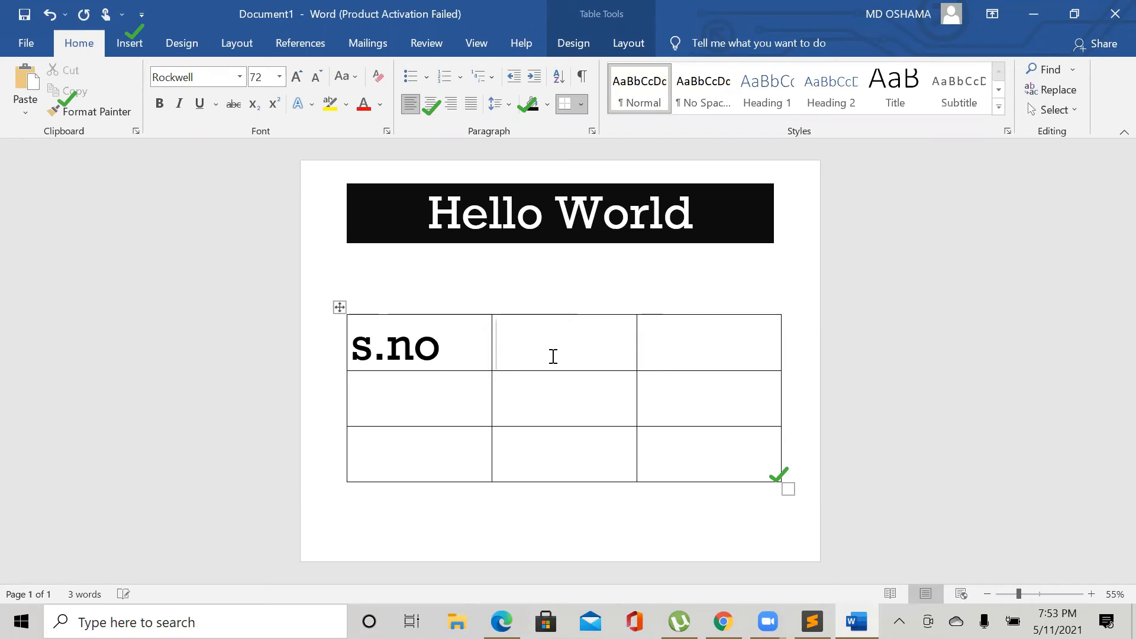
pyautogui.write('Name')
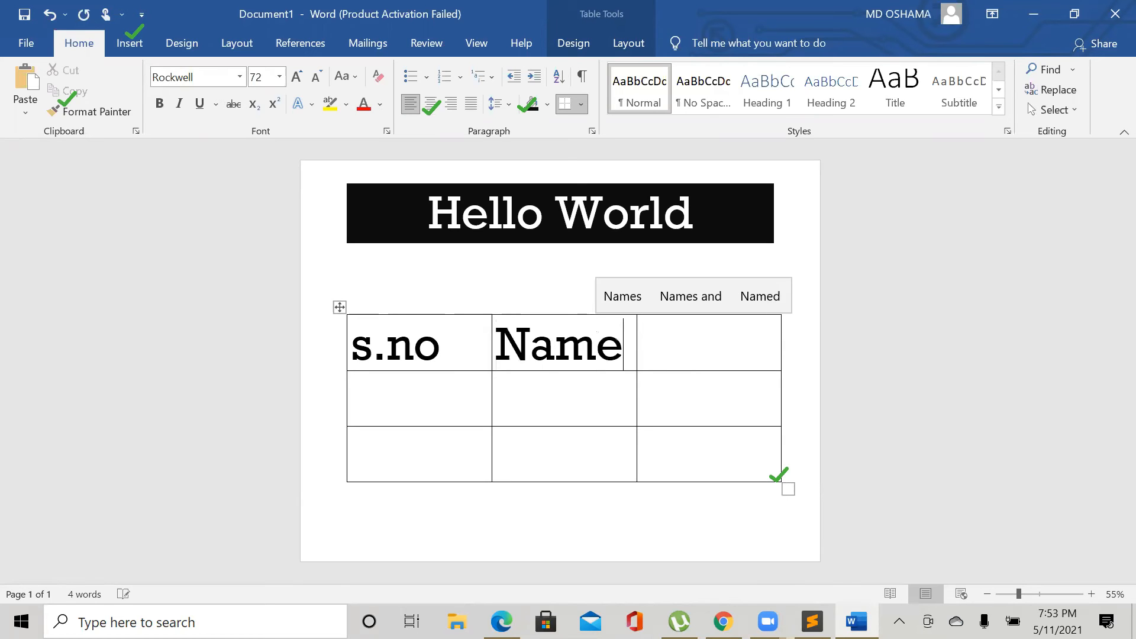
pyautogui.click(707, 348)
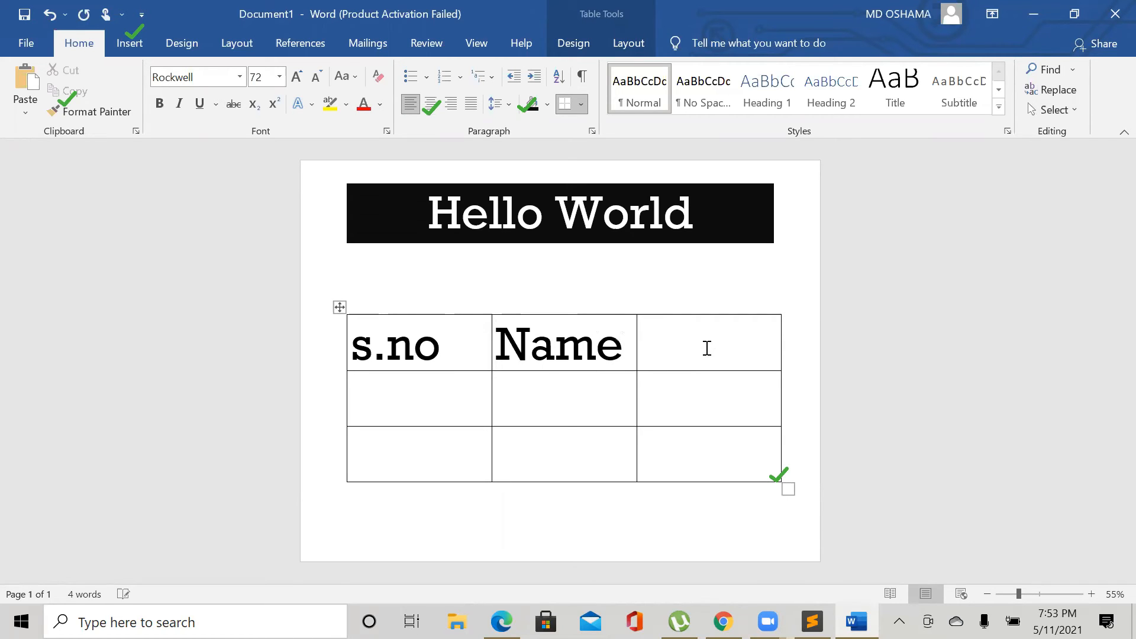
pyautogui.write('Roll no')
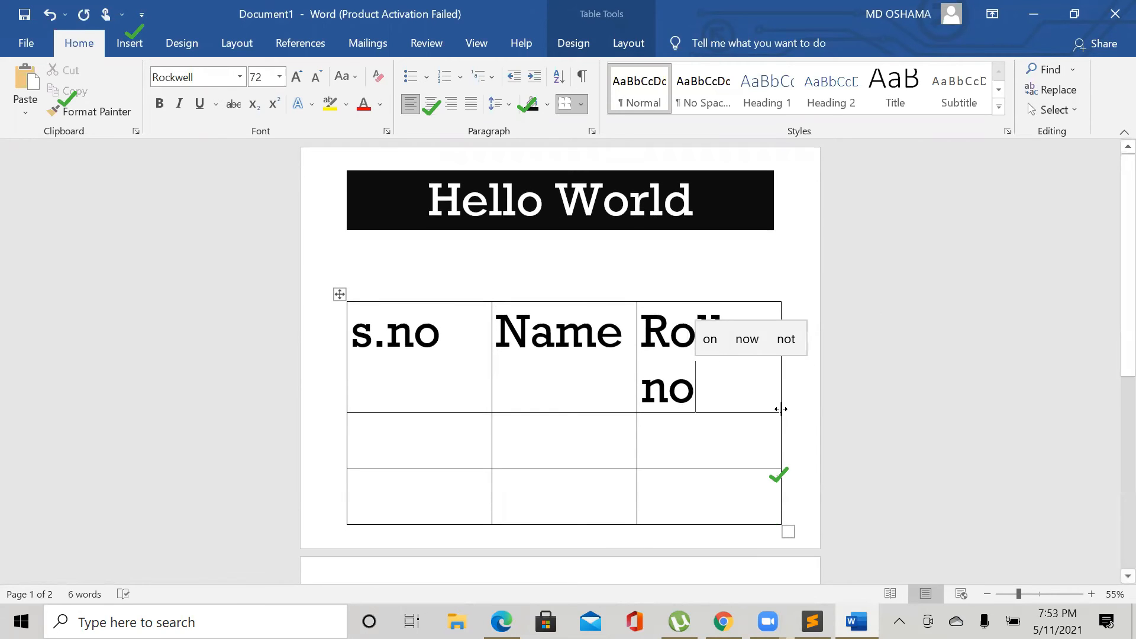
pyautogui.moveTo(781, 408); pyautogui.dragTo(799, 409)
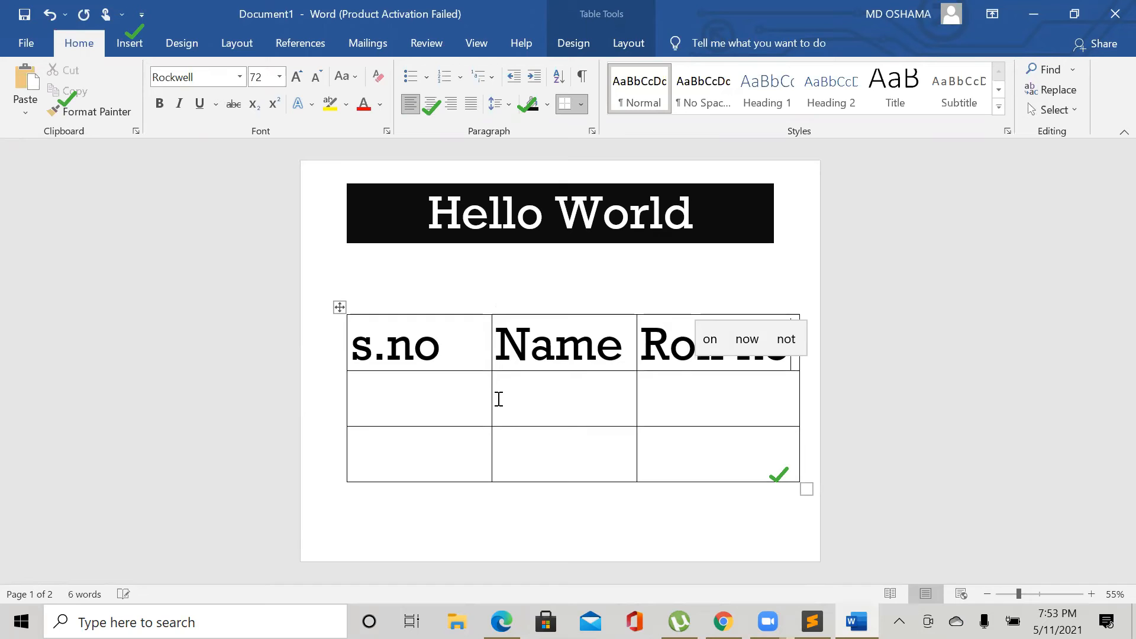
# Step: Fill the table's second row with serial number 1, the first student's name and roll number 23
pyautogui.click(411, 405)
pyautogui.write('1')
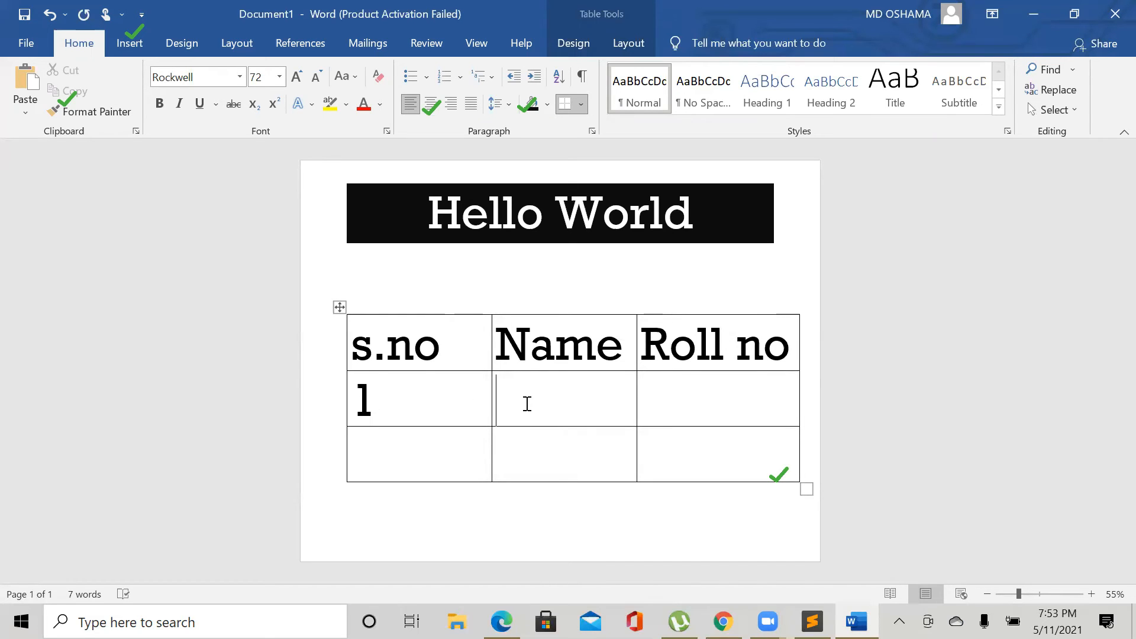
pyautogui.click(528, 403)
pyautogui.write('Amit')
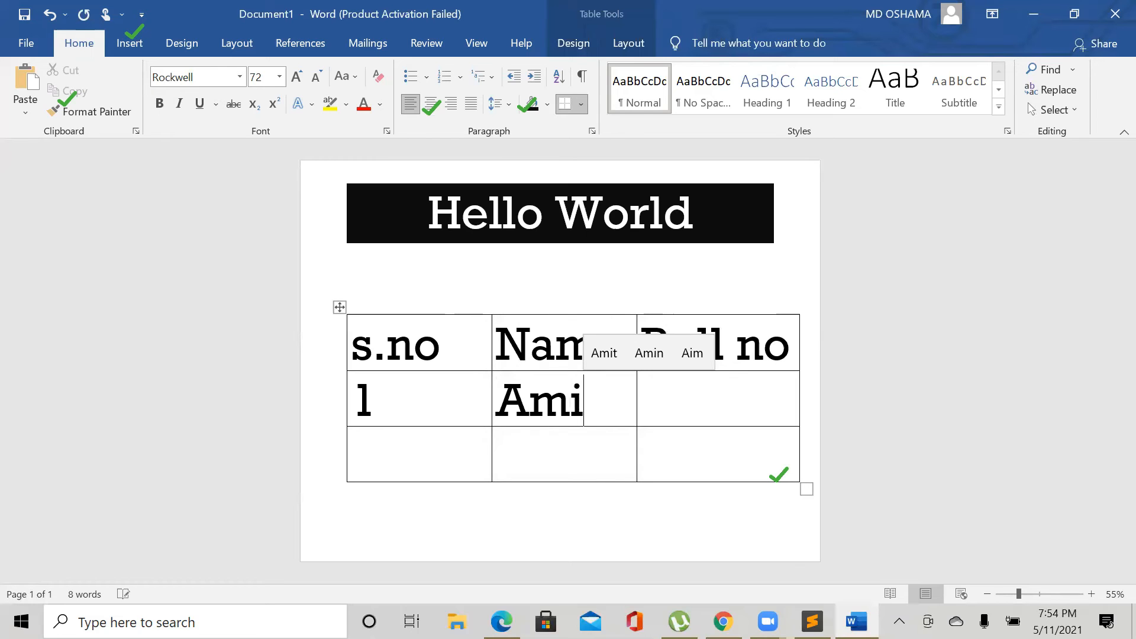
pyautogui.click(670, 404)
pyautogui.write('23')
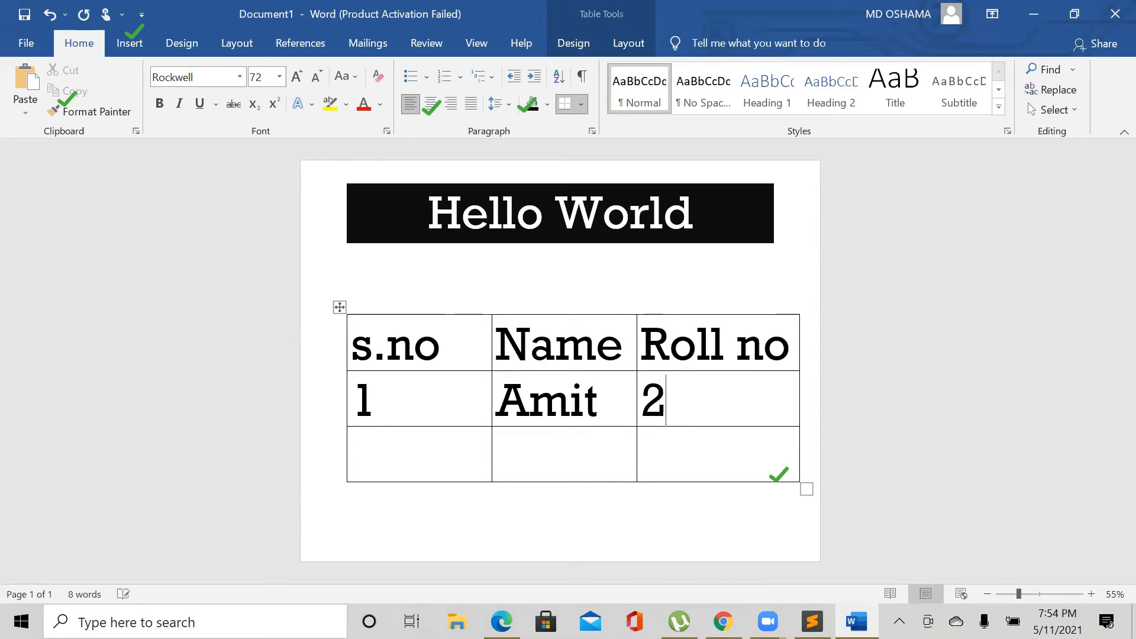
# Step: Fill the third row with serial number 2, the second student's name and roll number 24, and widen the last column to keep its header on one line
pyautogui.click(374, 461)
pyautogui.write('2')
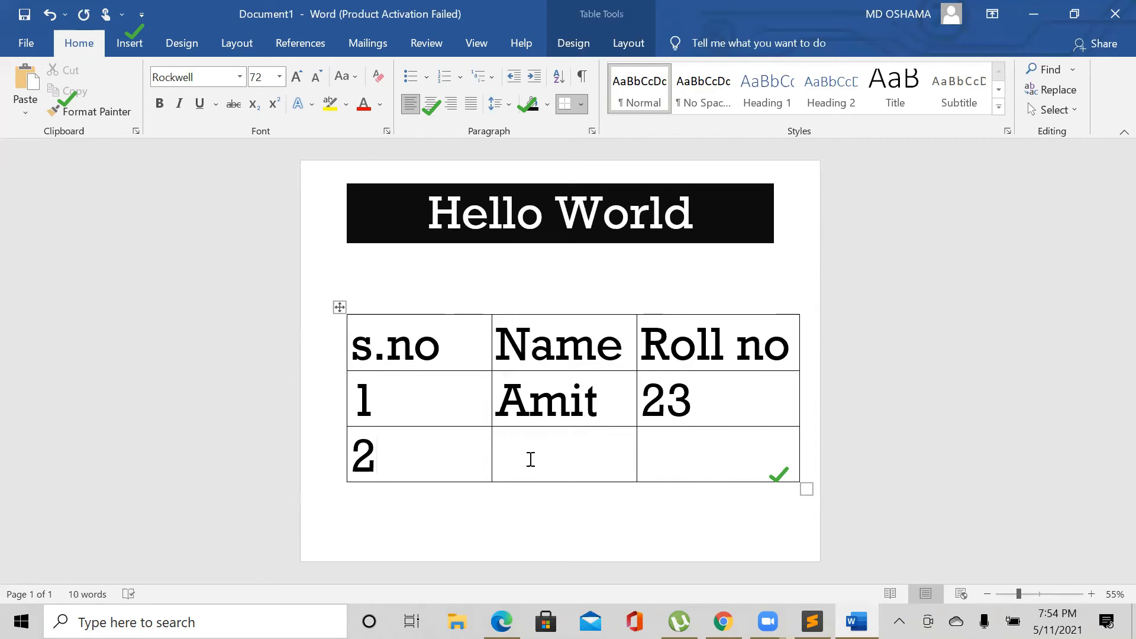
pyautogui.click(531, 461)
pyautogui.write('sa')
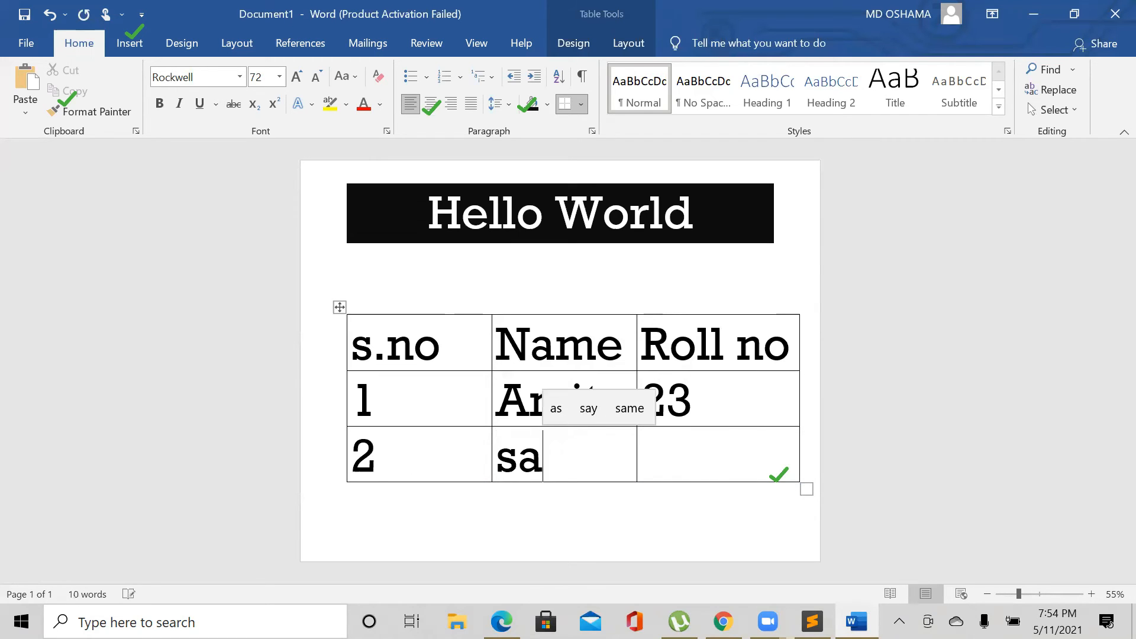
pyautogui.write('ngya')
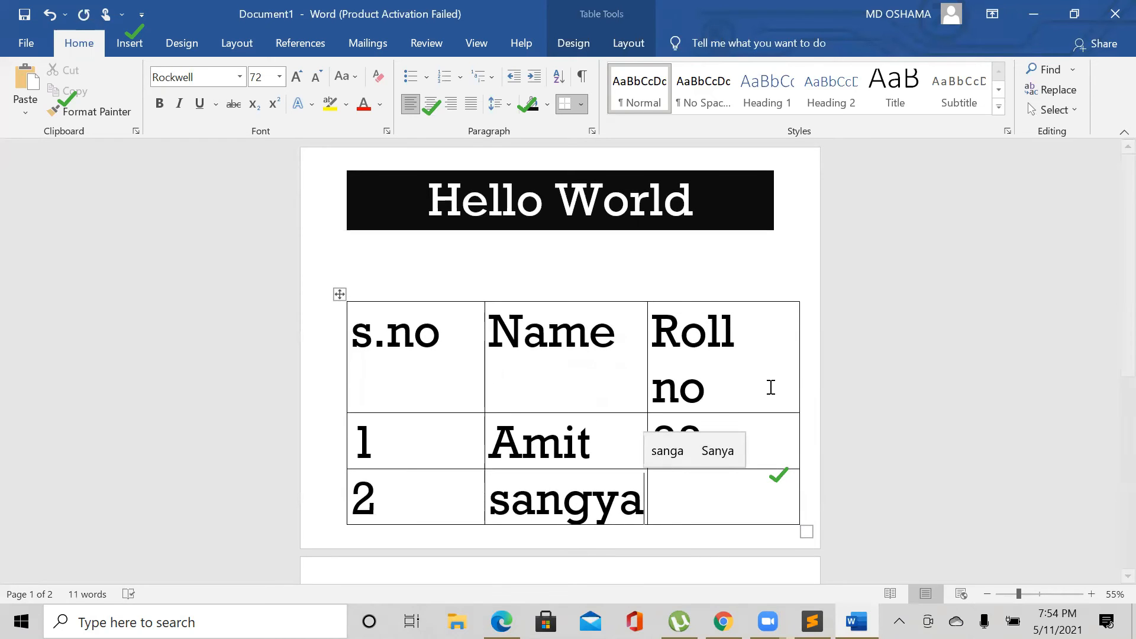
pyautogui.moveTo(800, 385); pyautogui.dragTo(817, 385)
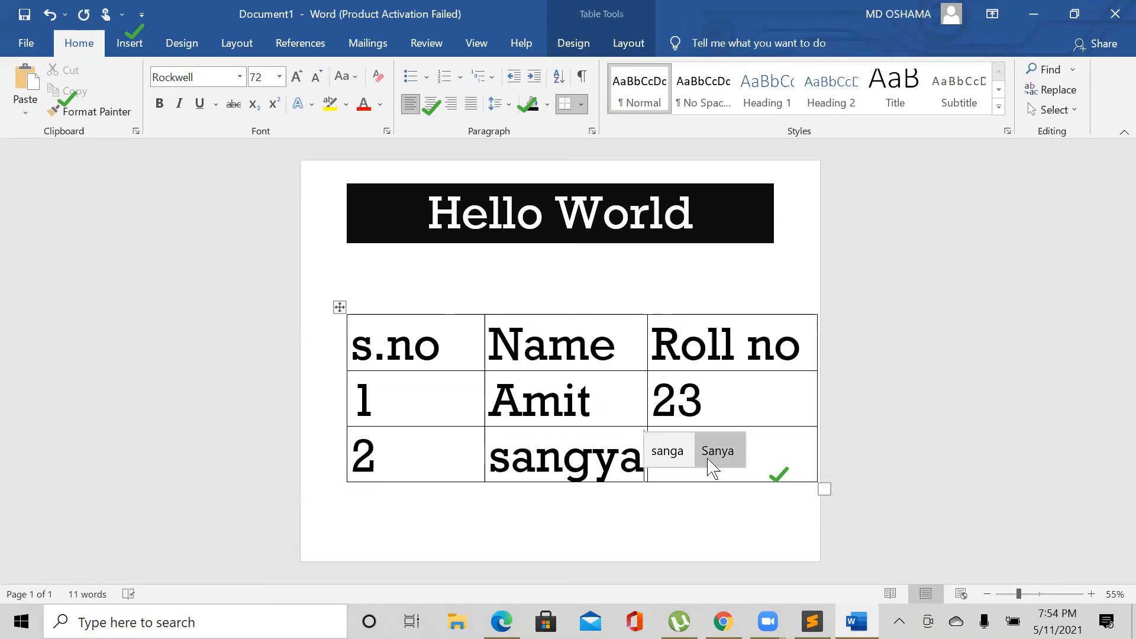
pyautogui.click(706, 477)
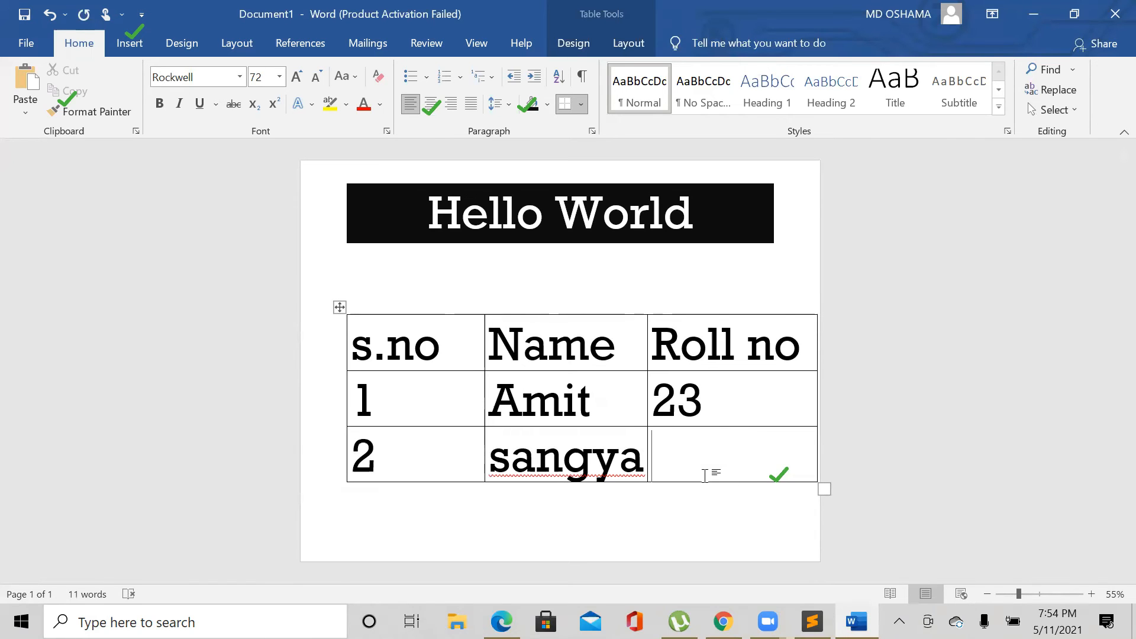
pyautogui.write('24')
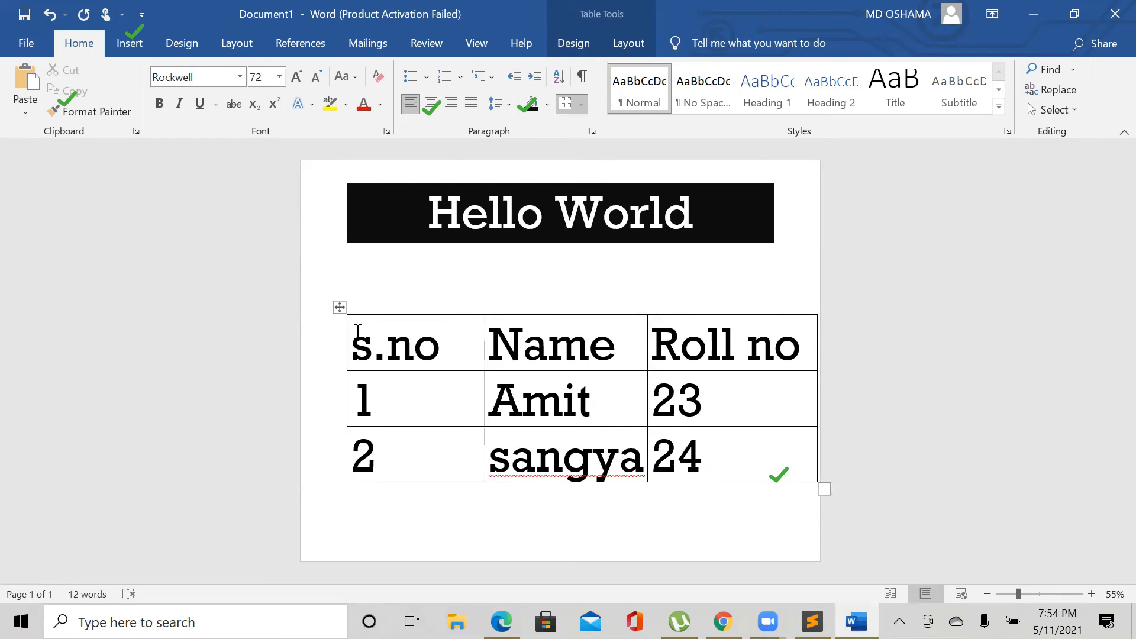
# Step: Set the font size of all text in the table to 24
pyautogui.moveTo(358, 331); pyautogui.dragTo(763, 462)
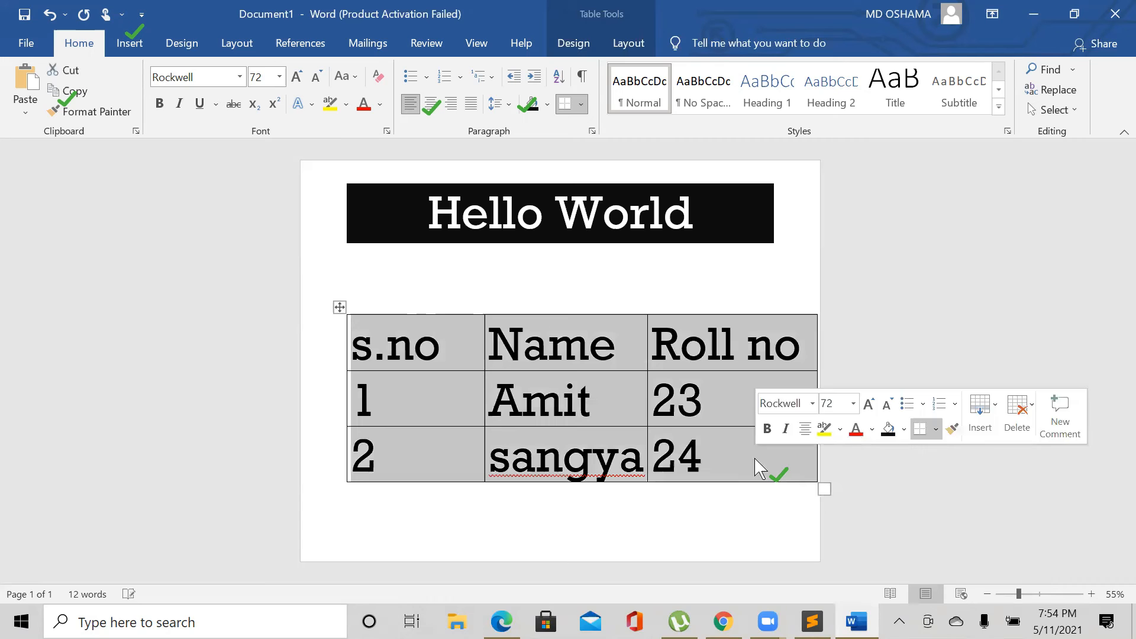
pyautogui.click(279, 76)
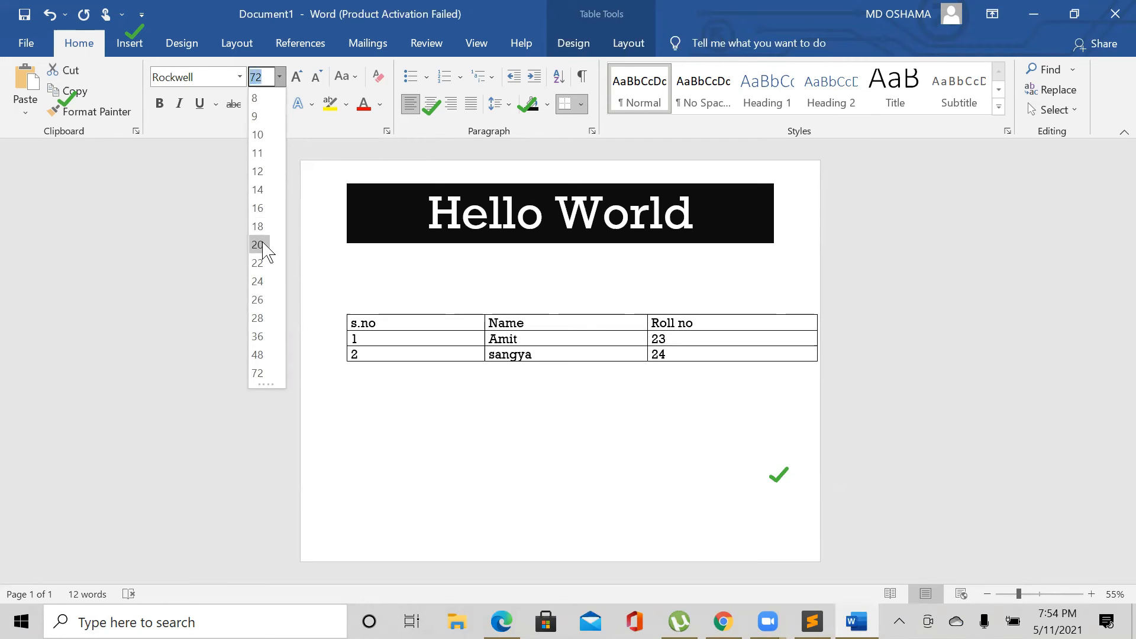
pyautogui.click(259, 282)
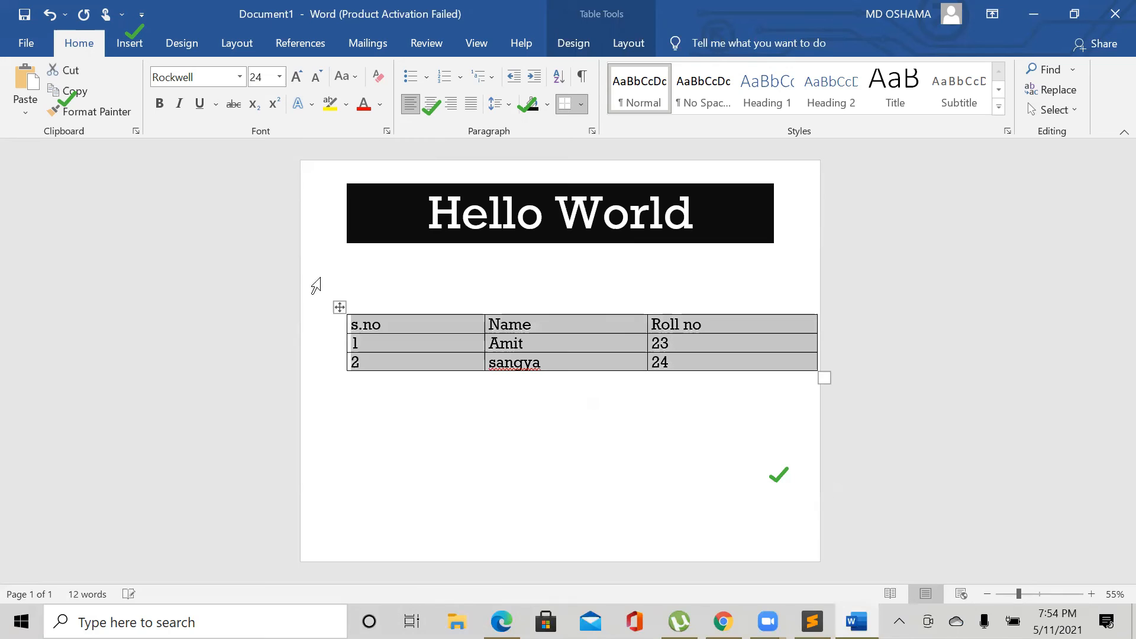
# Step: Undo the last action on the empty line above the table and narrow the table to about the heading band's width
pyautogui.click(388, 302)
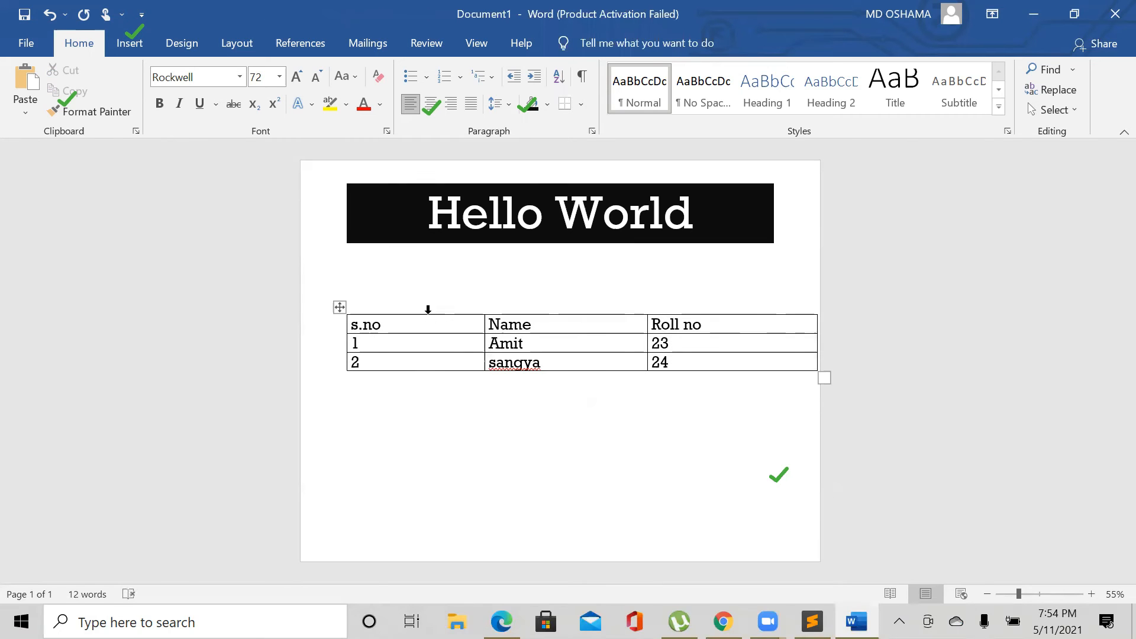
pyautogui.hotkey('ctrl', 'z')
pyautogui.click(365, 319)
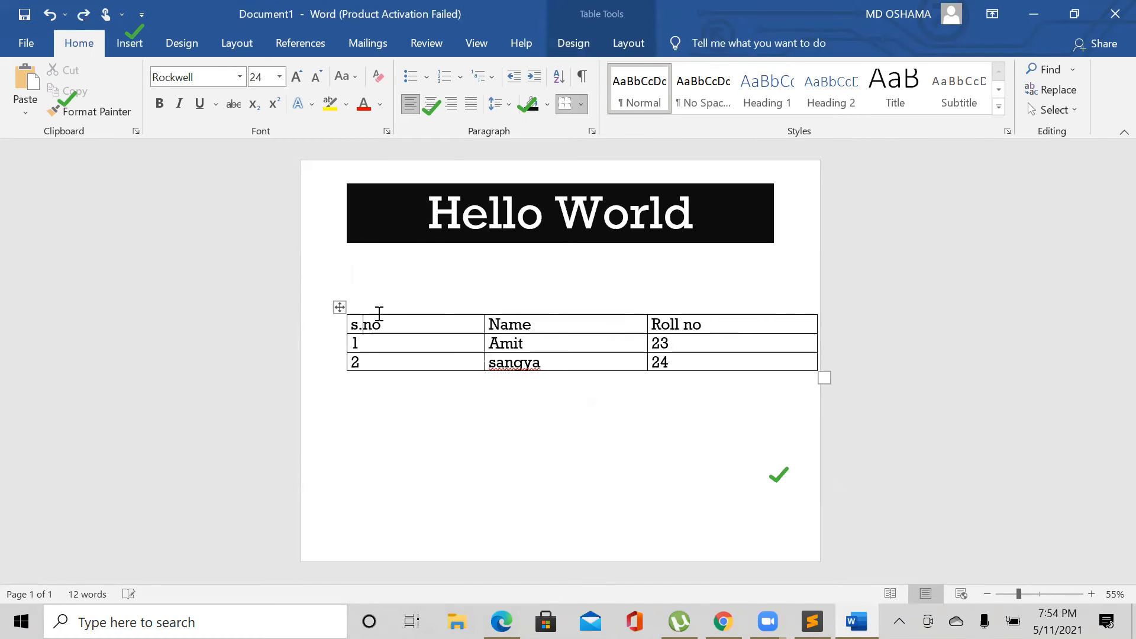
pyautogui.moveTo(824, 377); pyautogui.dragTo(782, 360)
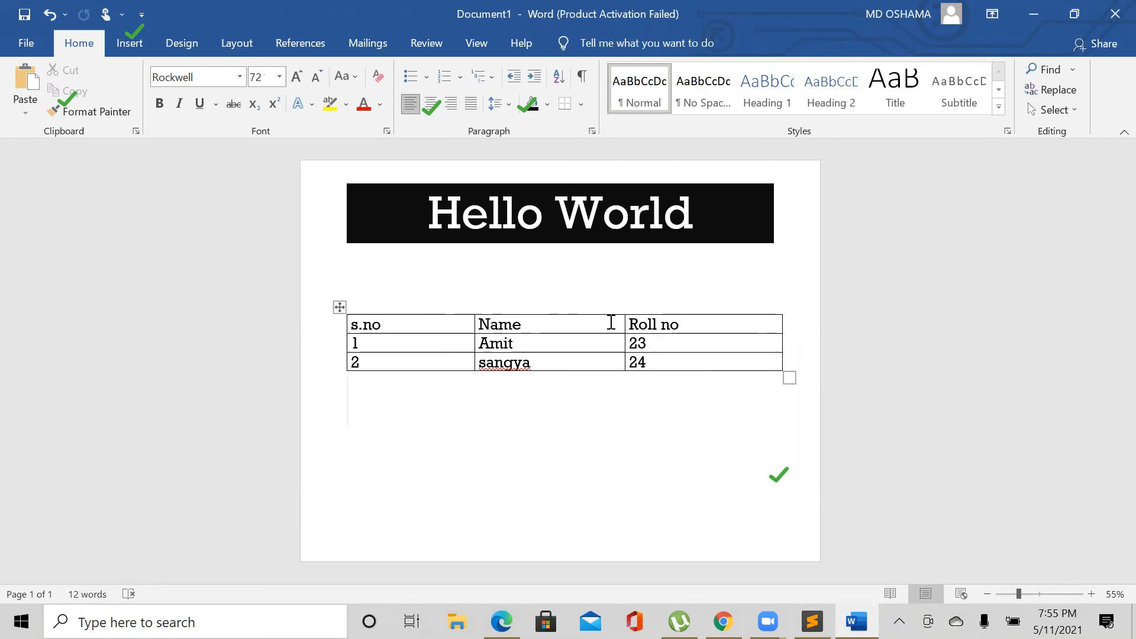
# Step: Practise selecting the "Name" header cell and its text, and narrow the Name column slightly
pyautogui.moveTo(481, 324); pyautogui.dragTo(488, 324)
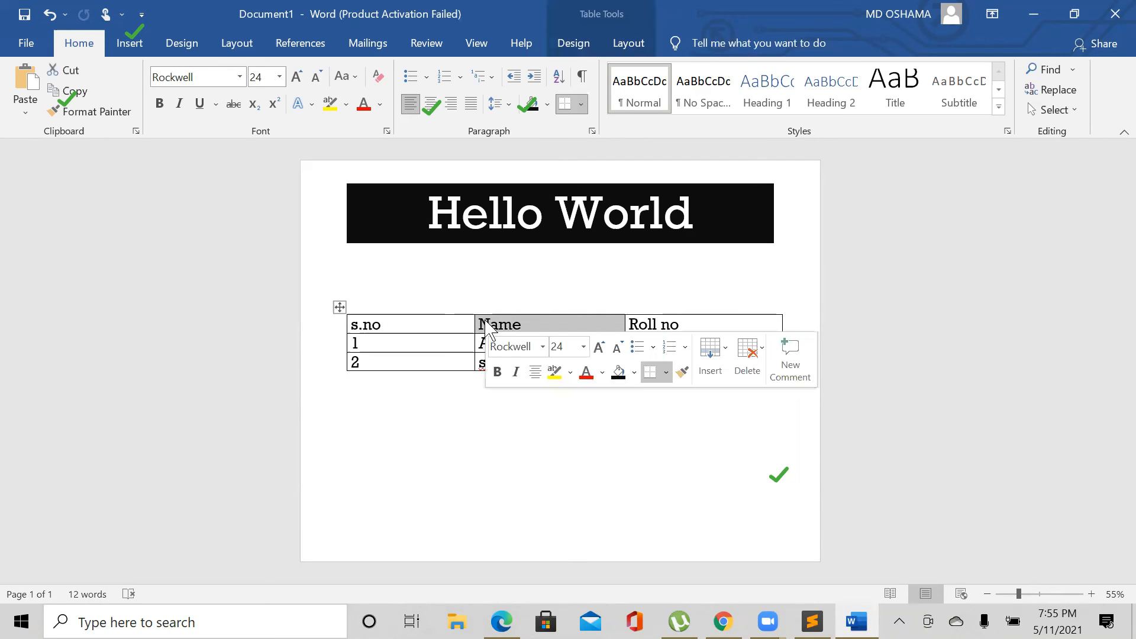
pyautogui.click(545, 330)
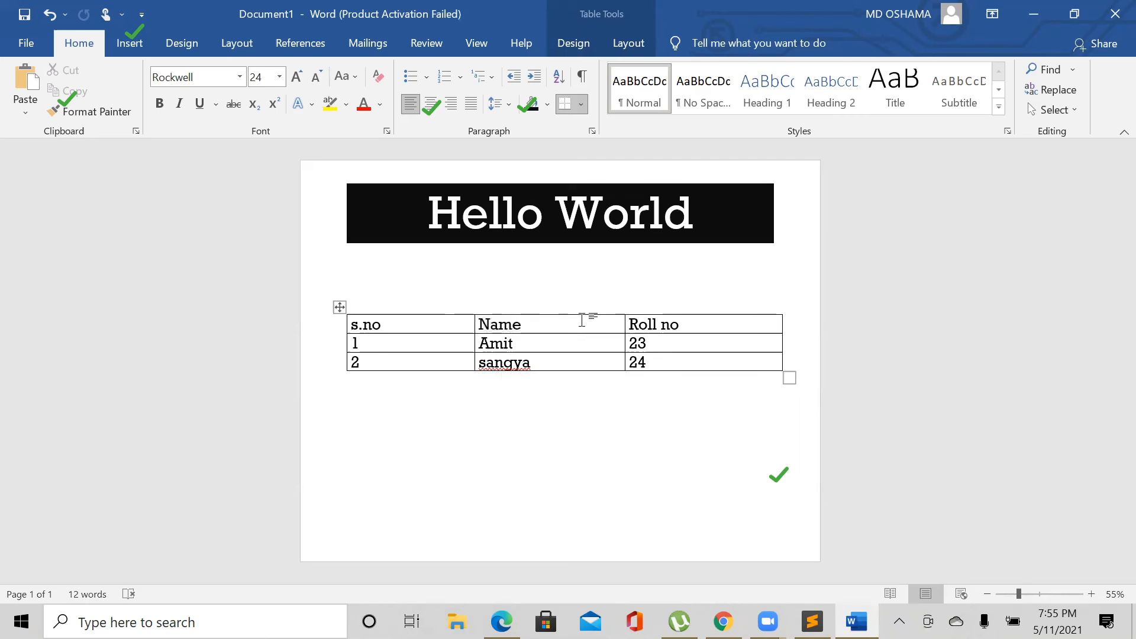
pyautogui.moveTo(520, 324); pyautogui.dragTo(480, 324)
pyautogui.click(555, 322)
pyautogui.moveTo(624, 320); pyautogui.dragTo(621, 320)
pyautogui.moveTo(490, 329); pyautogui.dragTo(465, 322)
pyautogui.click(562, 322)
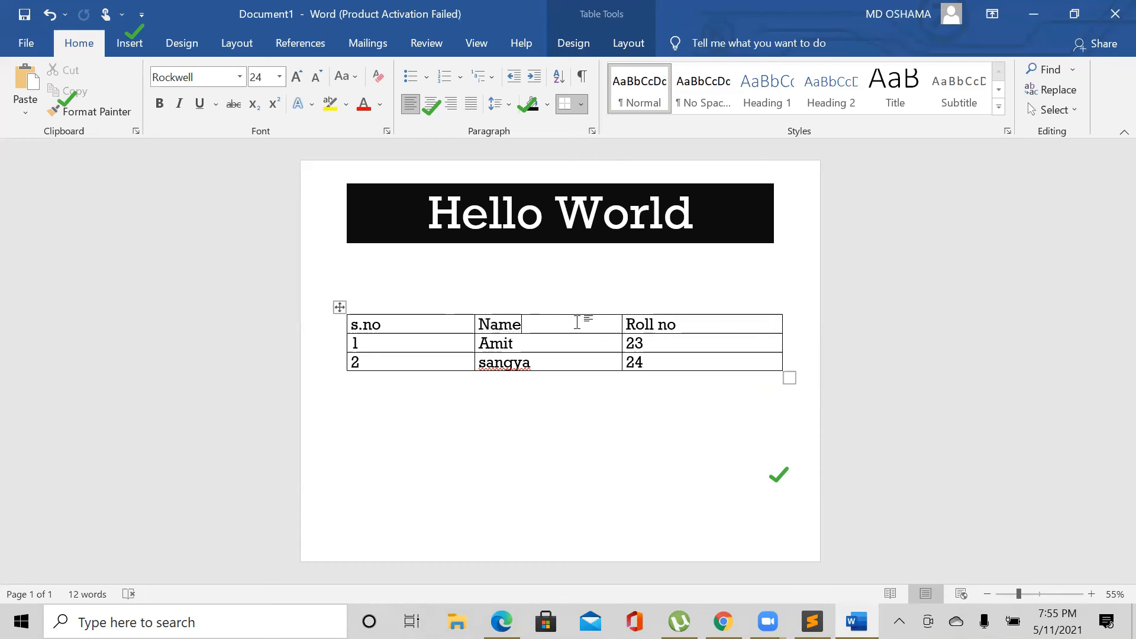
# Step: Select the entire Name column of the table and shade it with the orange theme colour
pyautogui.moveTo(547, 300); pyautogui.dragTo(537, 317)
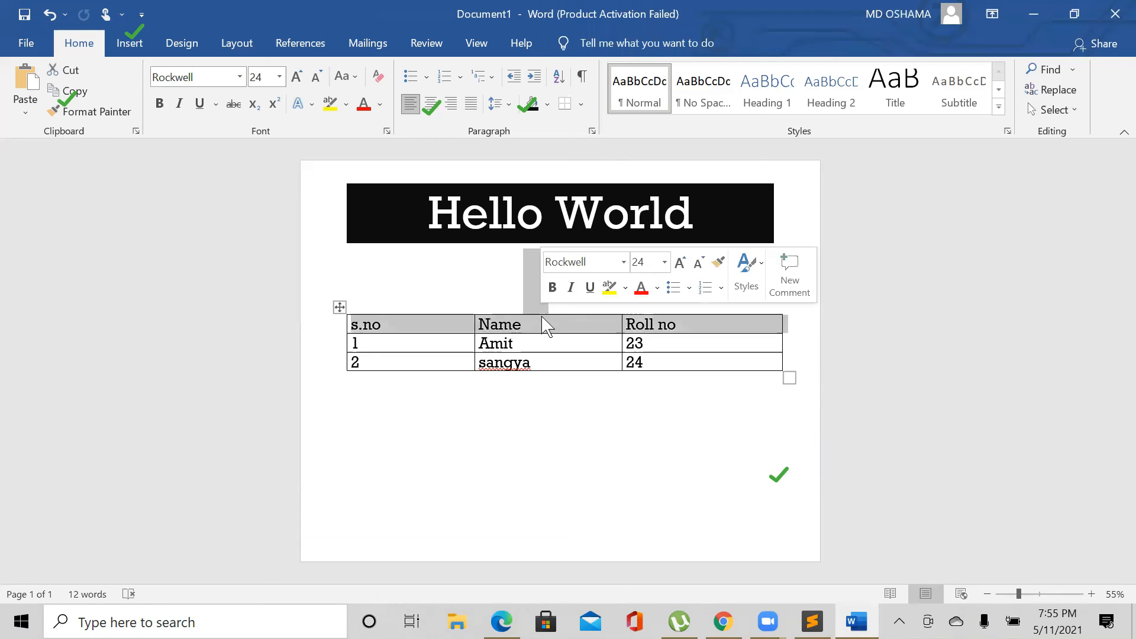
pyautogui.click(547, 327)
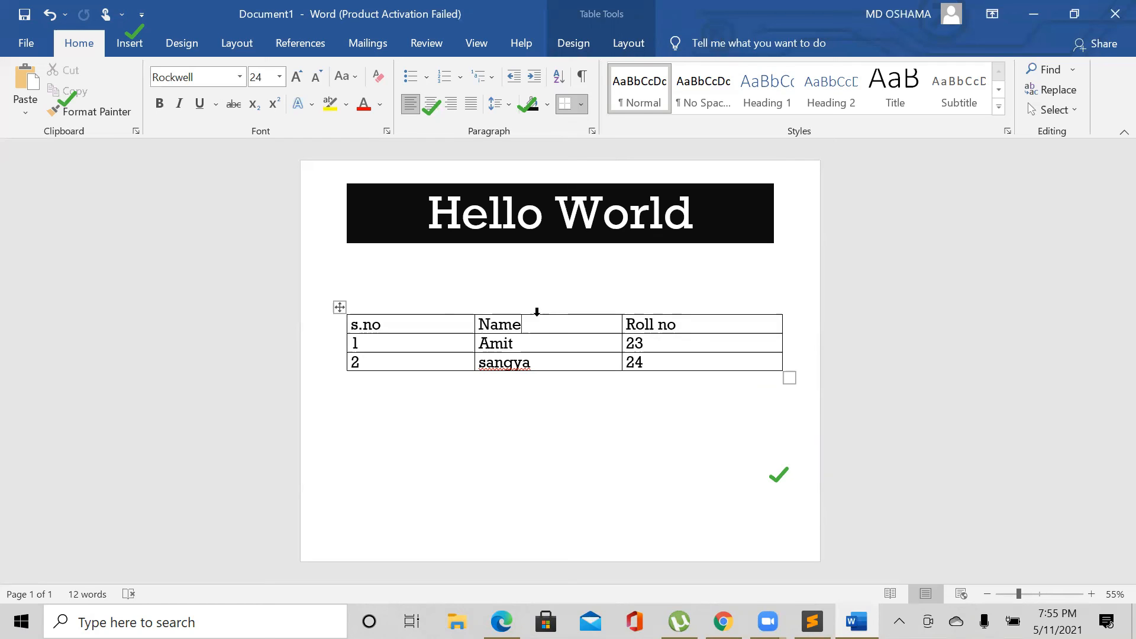
pyautogui.click(536, 311)
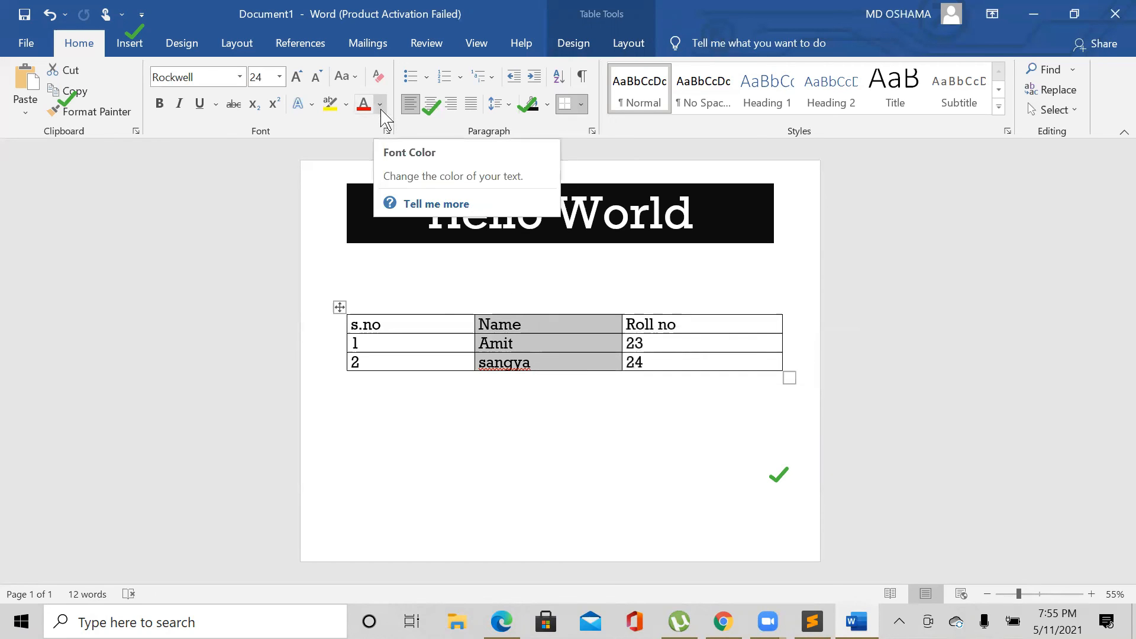
pyautogui.click(547, 105)
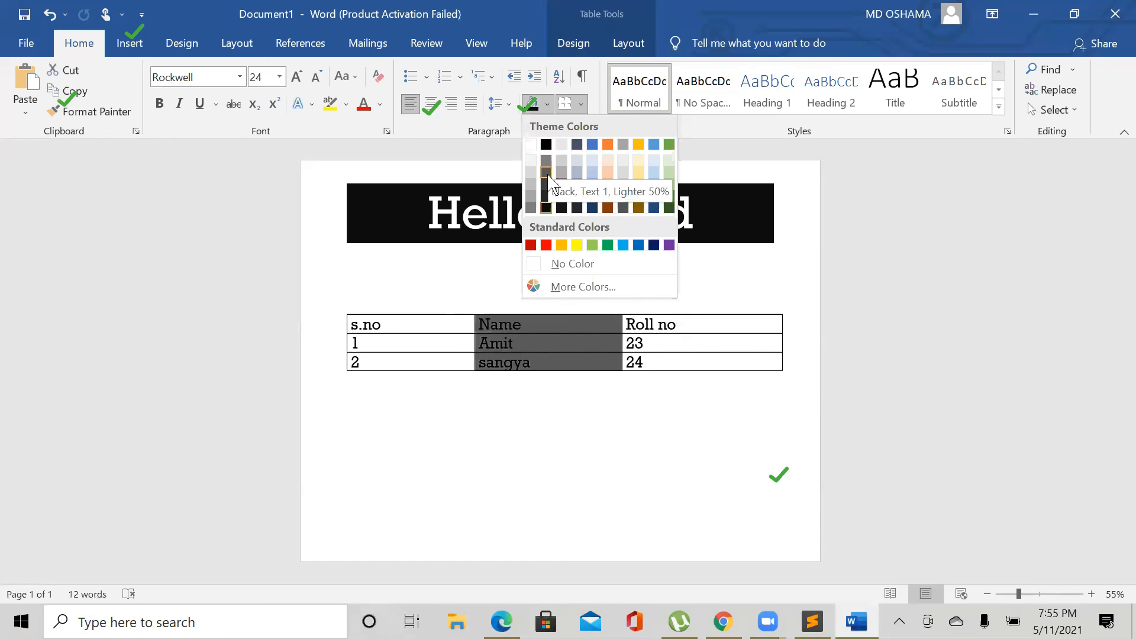
pyautogui.click(607, 145)
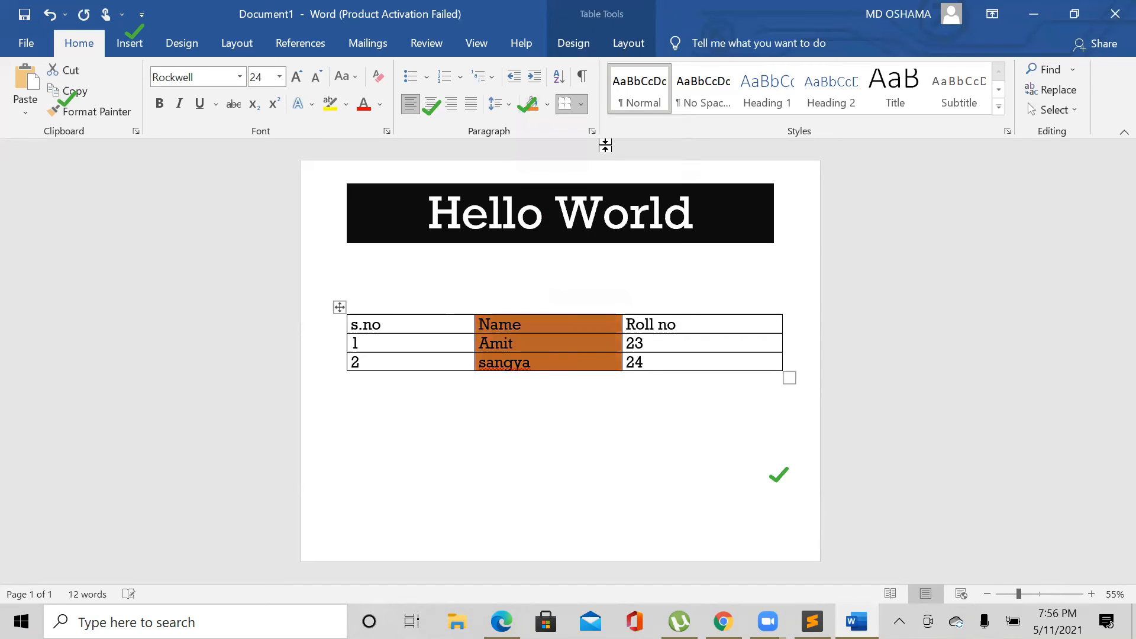
# Step: Shade the entire Roll no column of the table with the blue theme colour
pyautogui.click(542, 349)
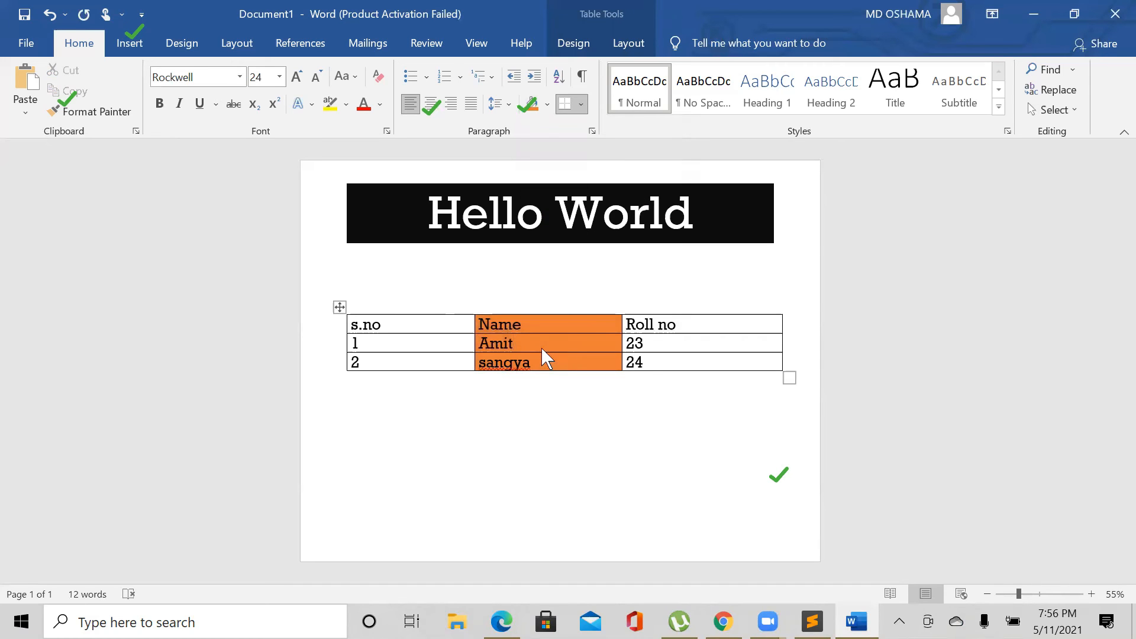
pyautogui.click(685, 309)
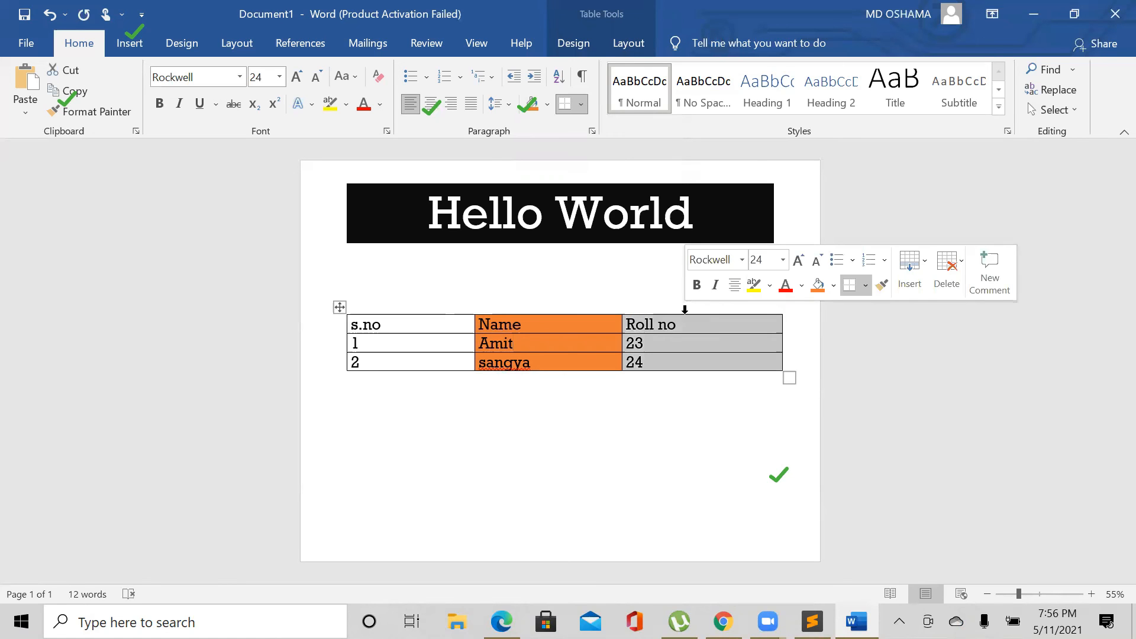
pyautogui.click(547, 105)
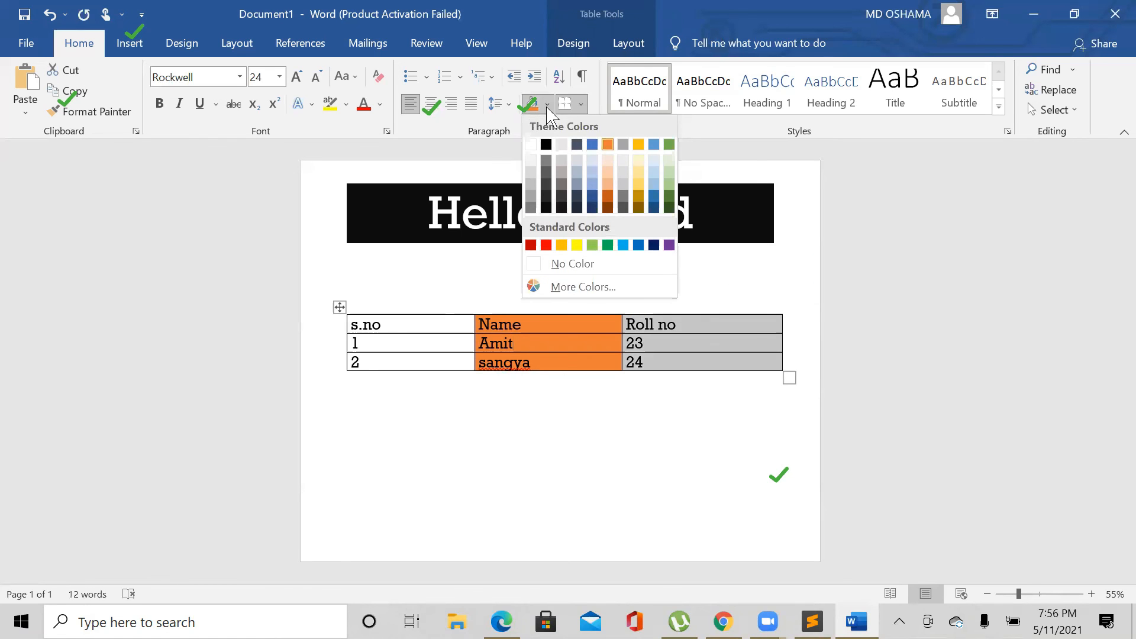
pyautogui.click(592, 145)
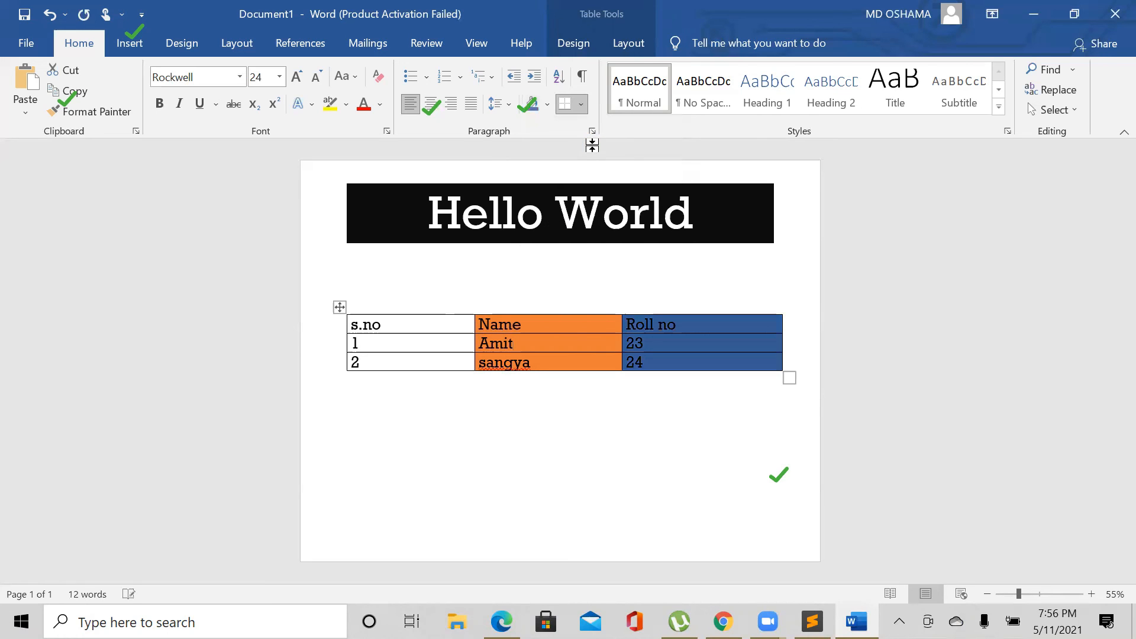
pyautogui.click(531, 297)
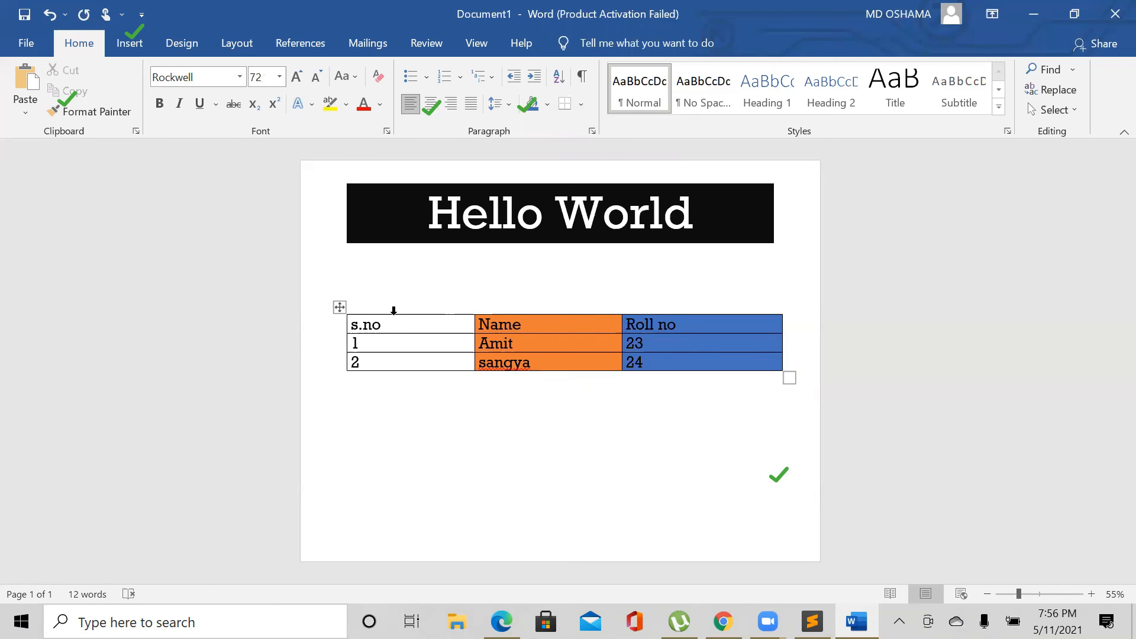
# Step: Shade the entire s.no column of the table with the light grey theme colour
pyautogui.click(393, 310)
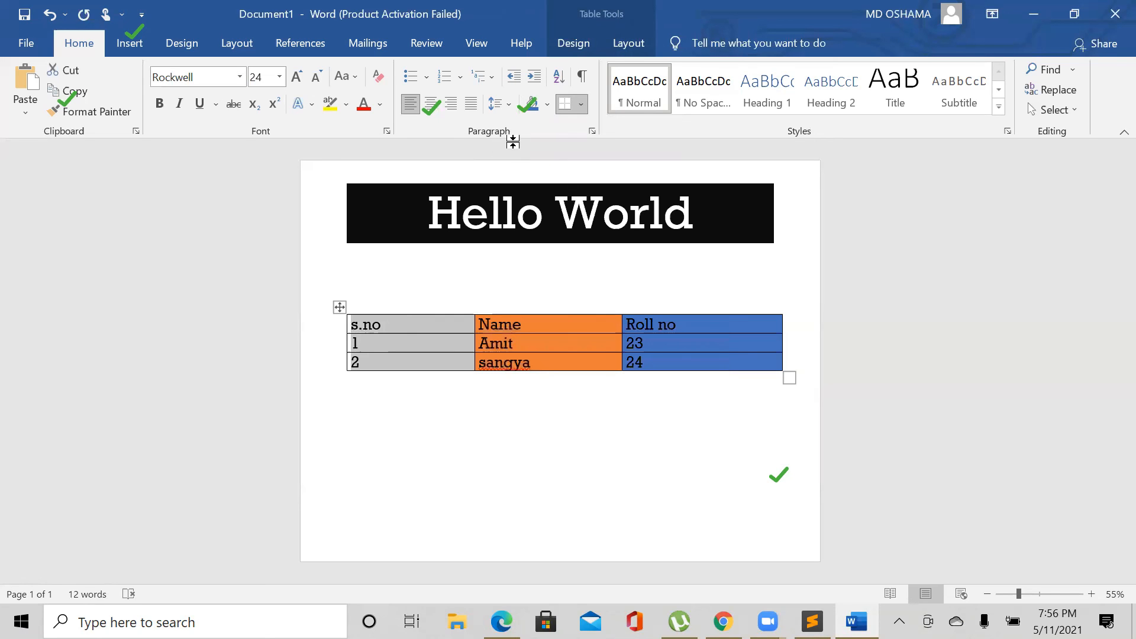
pyautogui.click(547, 106)
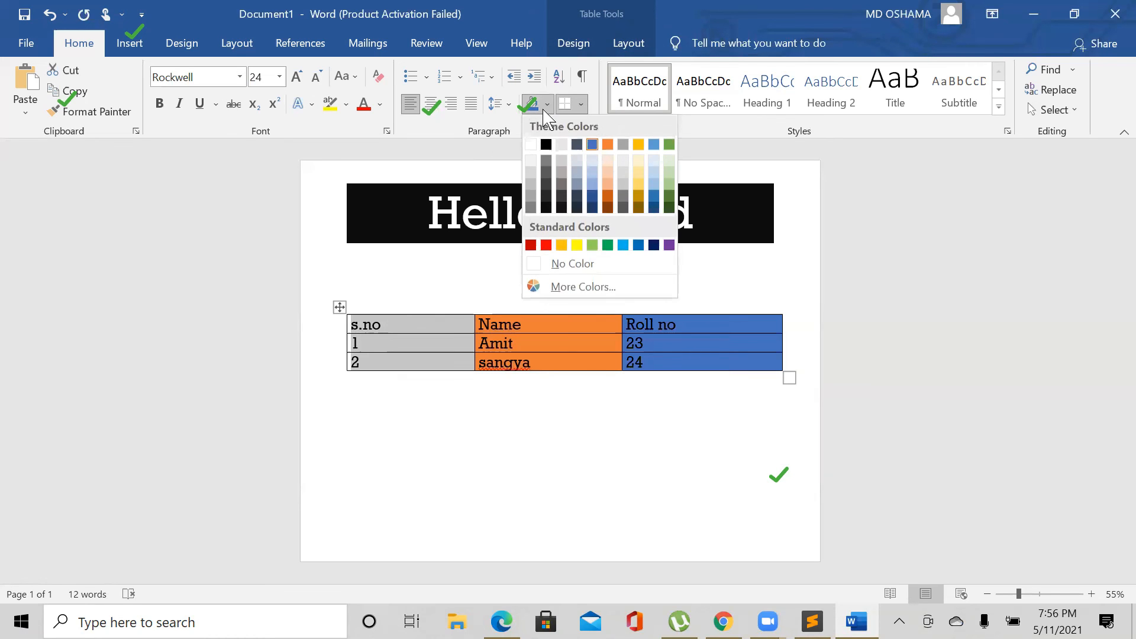
pyautogui.click(565, 146)
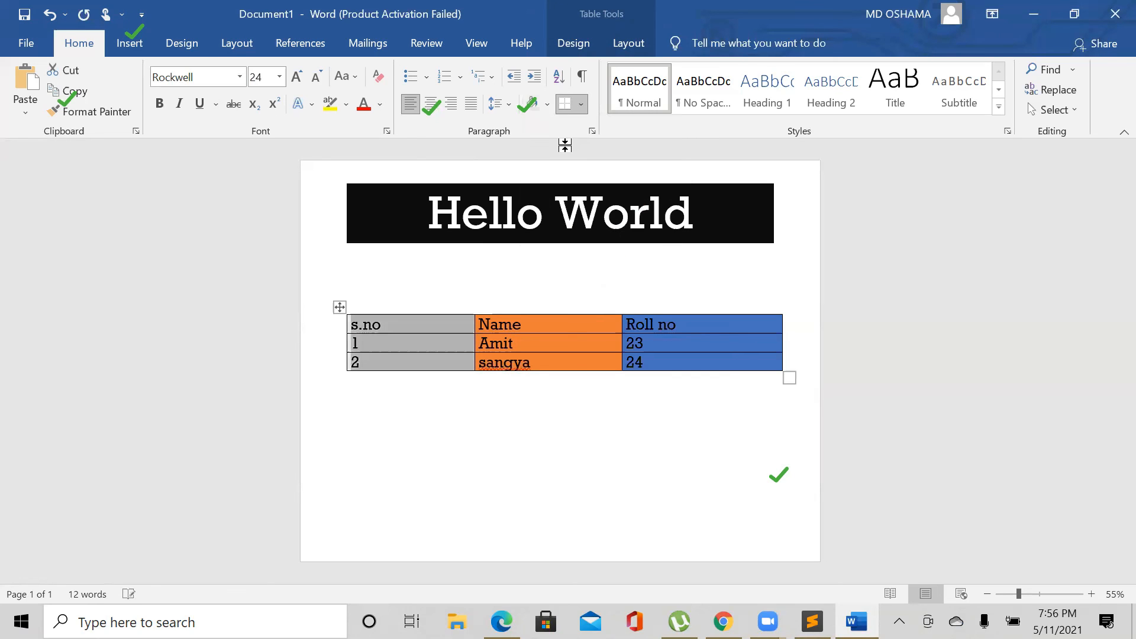
pyautogui.click(503, 410)
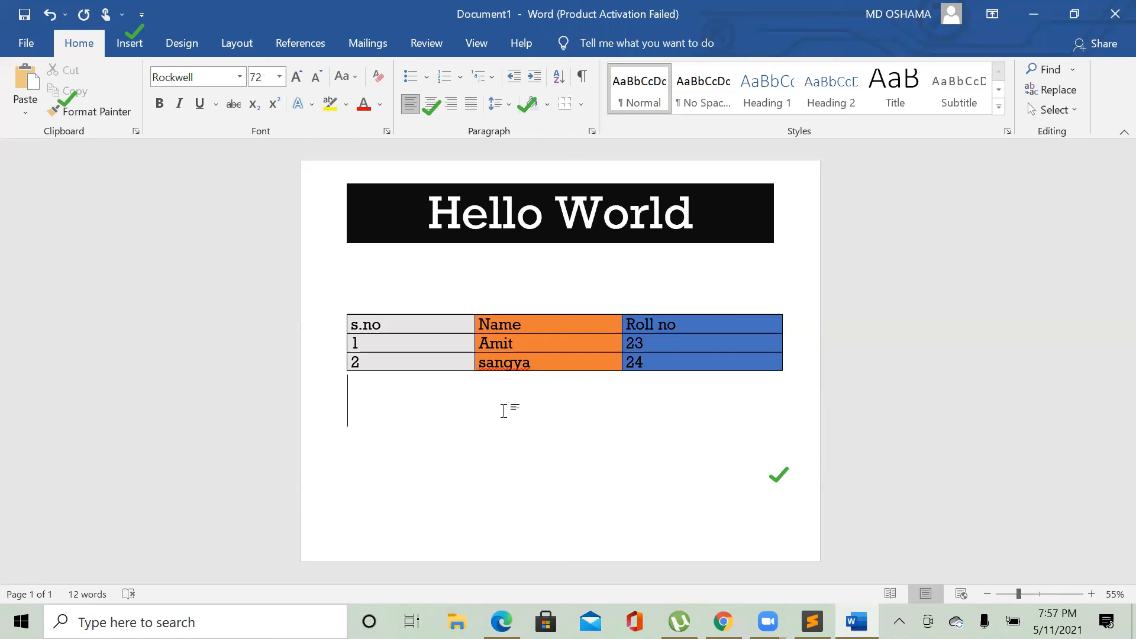
# Step: Set the page colour of the document to the green theme colour
pyautogui.click(186, 46)
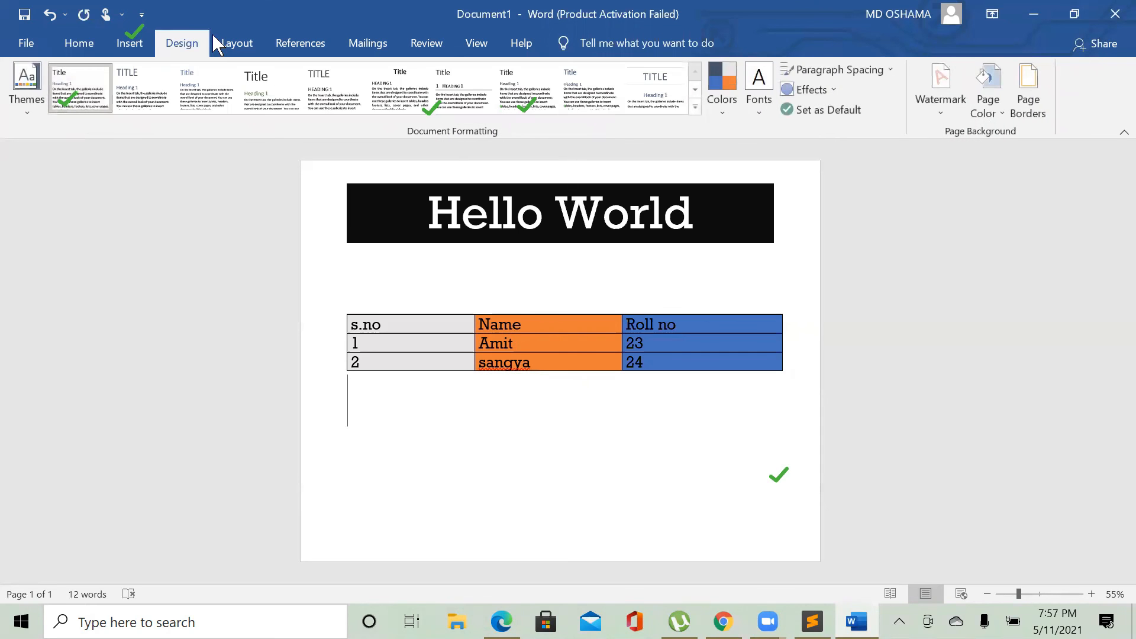
pyautogui.click(986, 95)
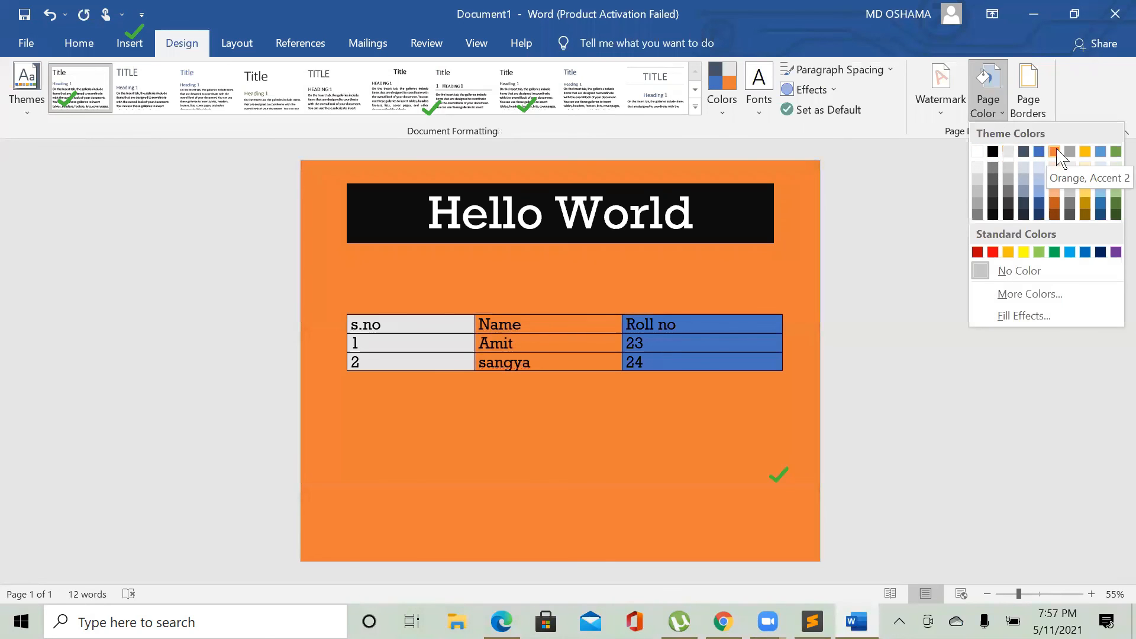
pyautogui.click(1114, 152)
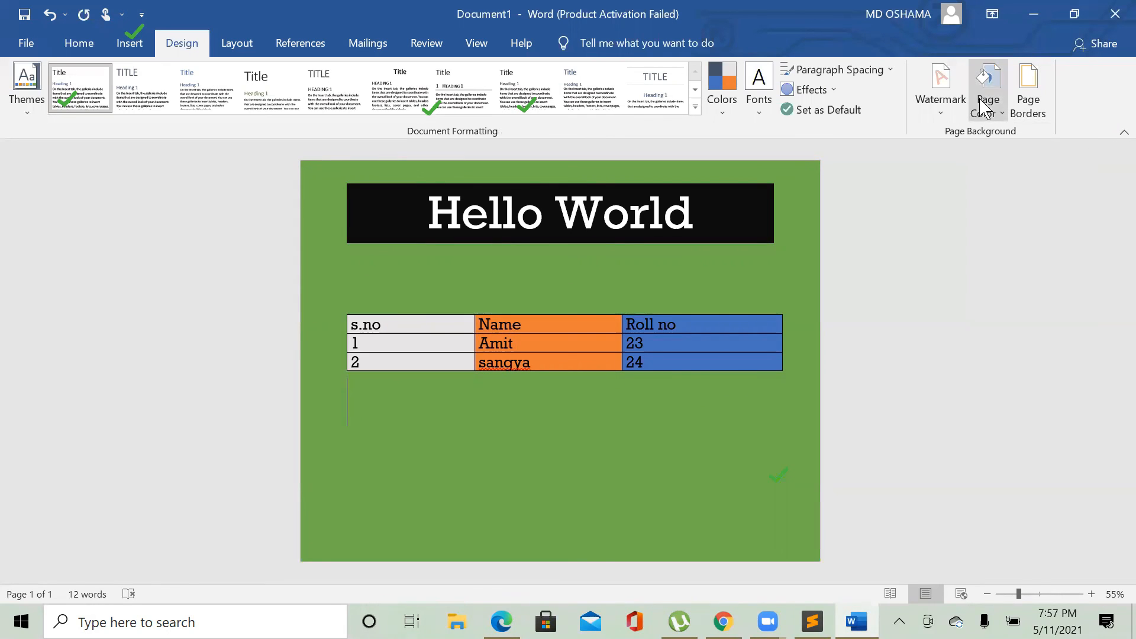
# Step: Add a box page border in a thick multi-line style, 3 pt wide, to the whole document
pyautogui.click(1029, 114)
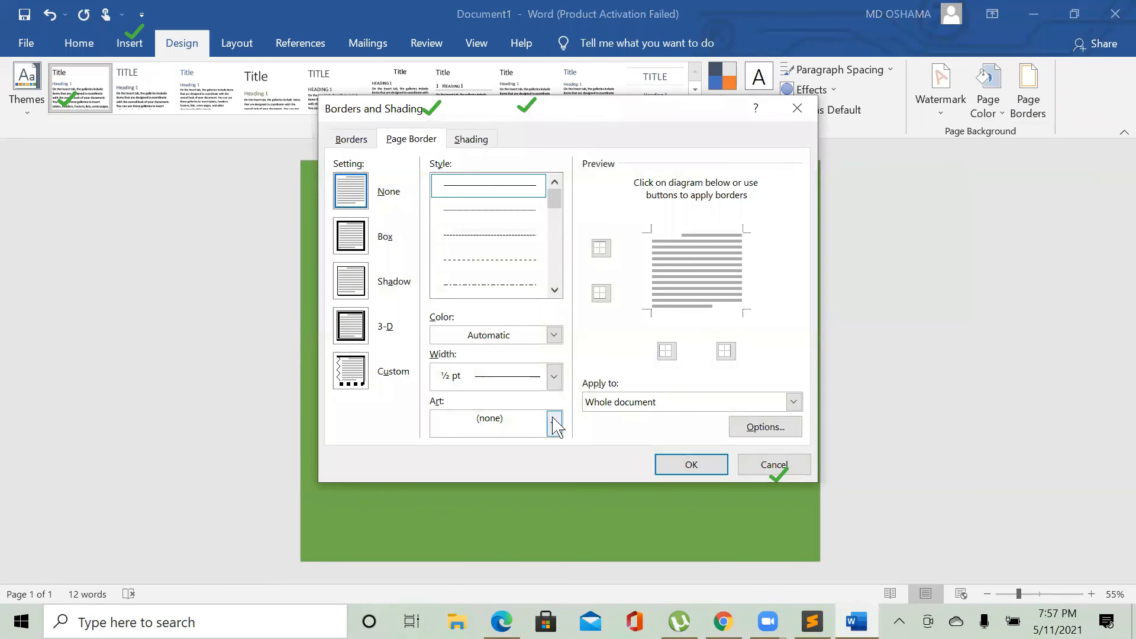
pyautogui.click(555, 424)
pyautogui.scroll(-3, 557, 503)
pyautogui.scroll(-2, 556, 503)
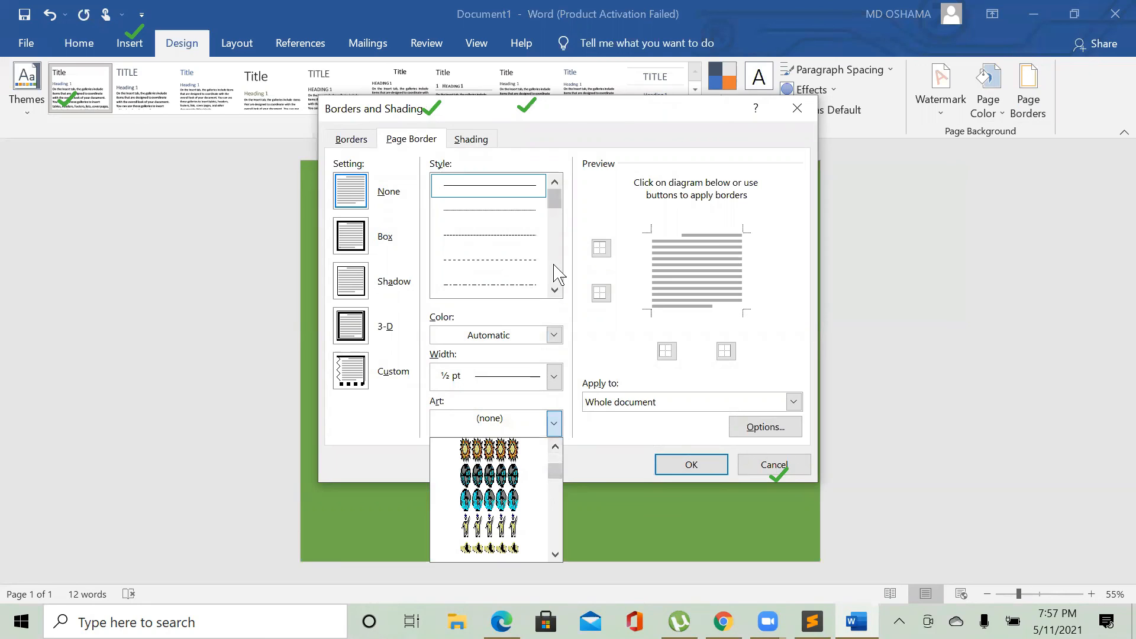
pyautogui.scroll(-2, 555, 270)
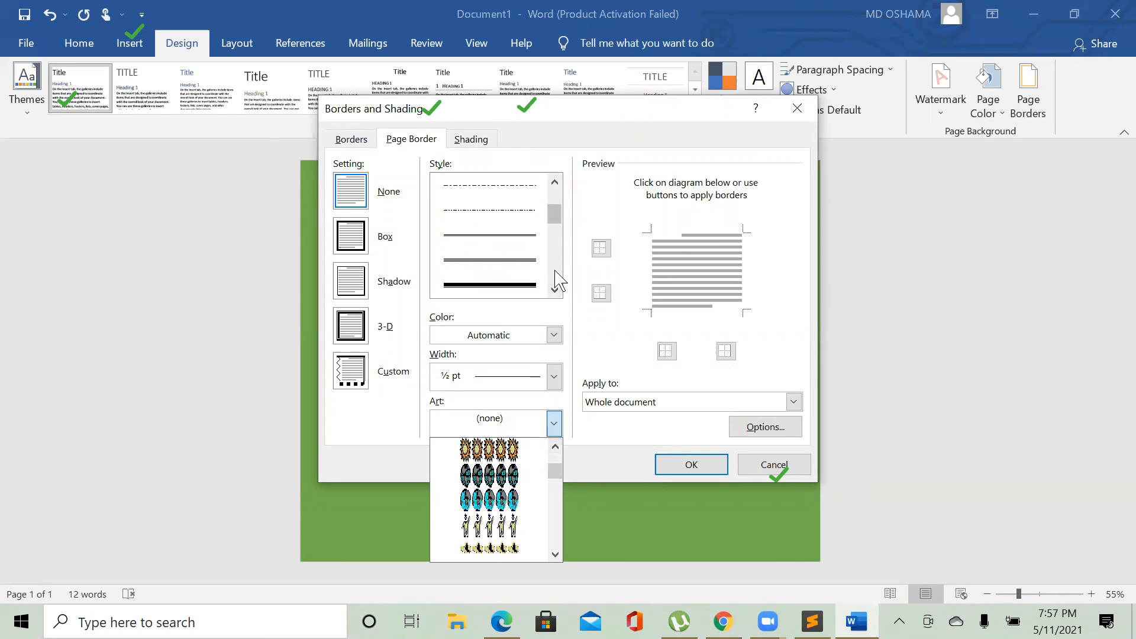
pyautogui.scroll(-2, 555, 275)
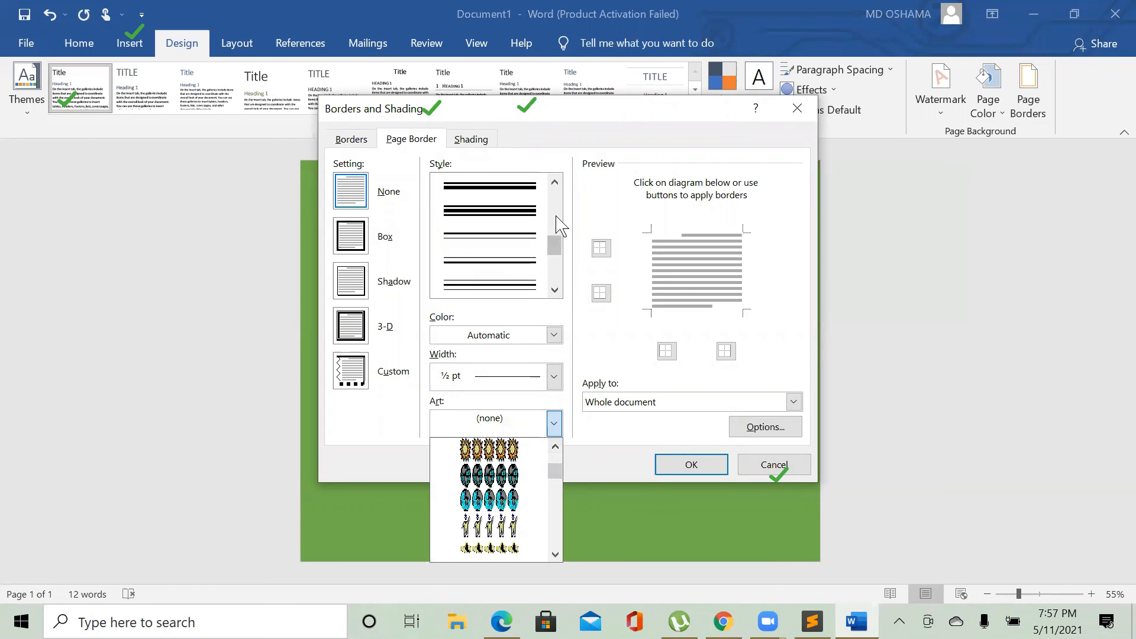
pyautogui.scroll(-1, 557, 224)
pyautogui.click(520, 235)
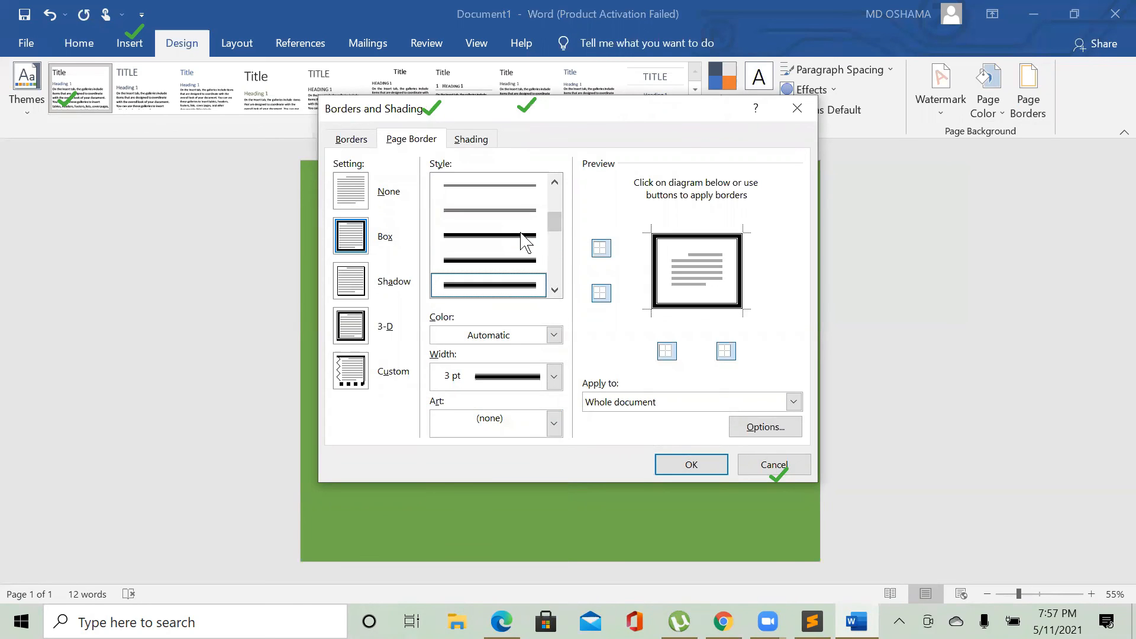
pyautogui.click(687, 464)
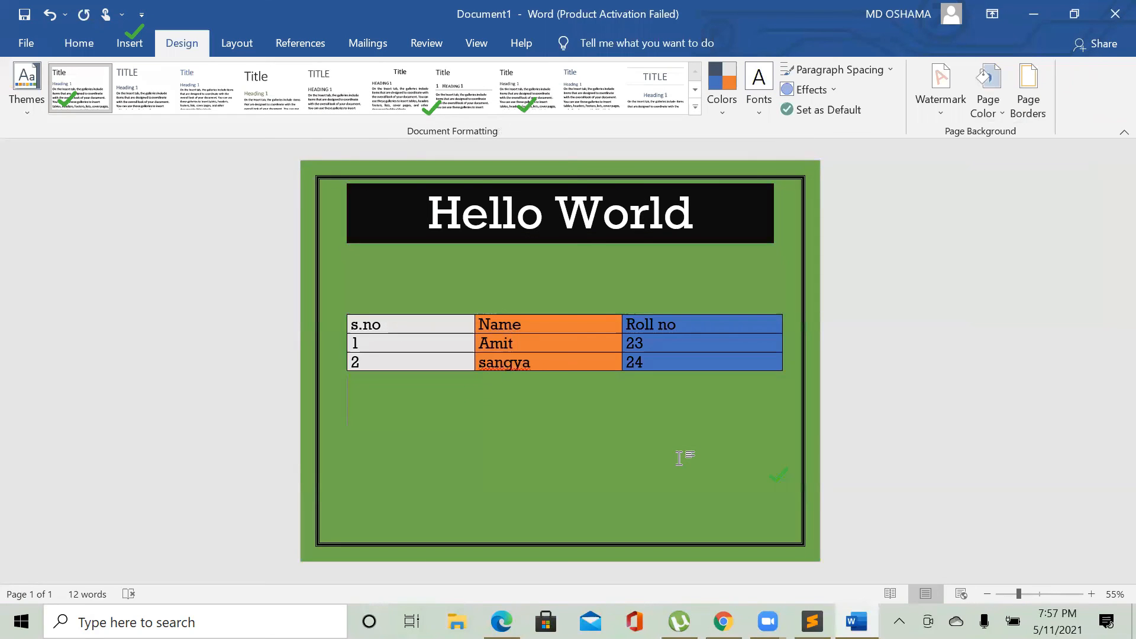